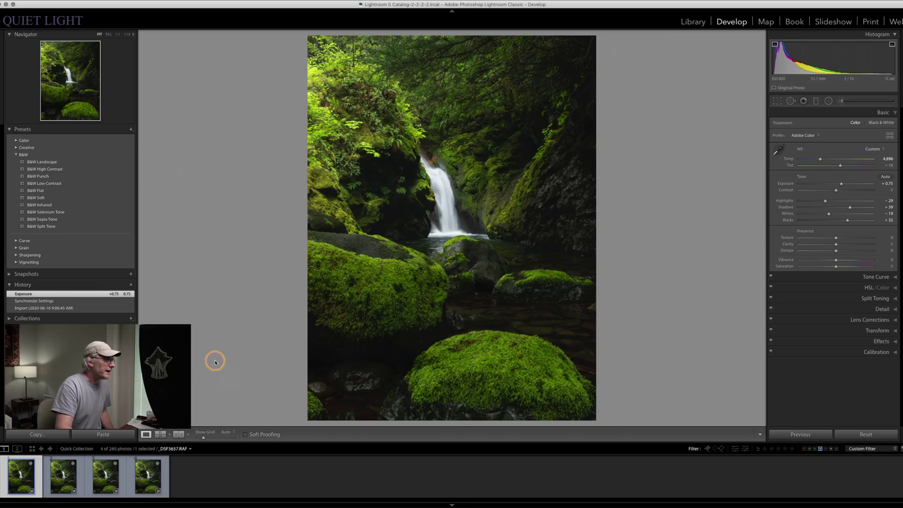
# Flip between the four waterfall exposures in the filmstrip, finishing on _DSF3641.RAF
pyautogui.click(146, 477)
pyautogui.click(62, 478)
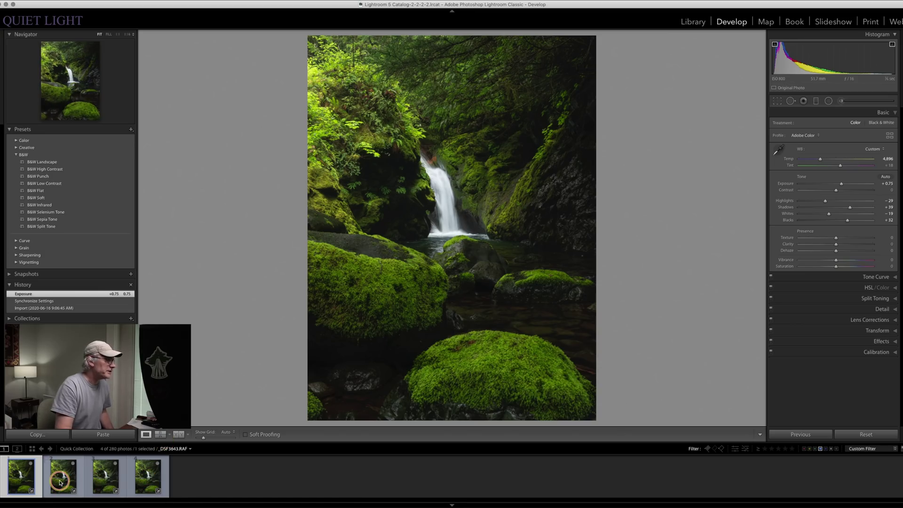
pyautogui.click(150, 476)
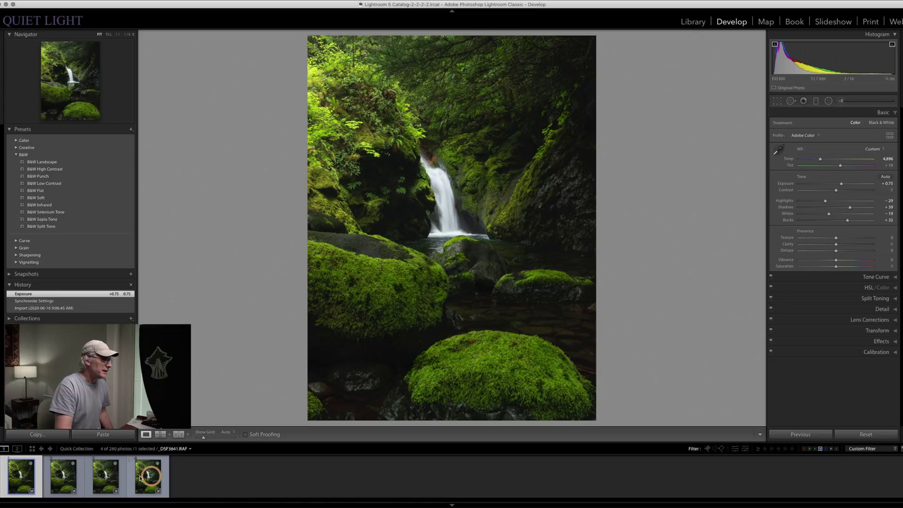
pyautogui.click(51, 489)
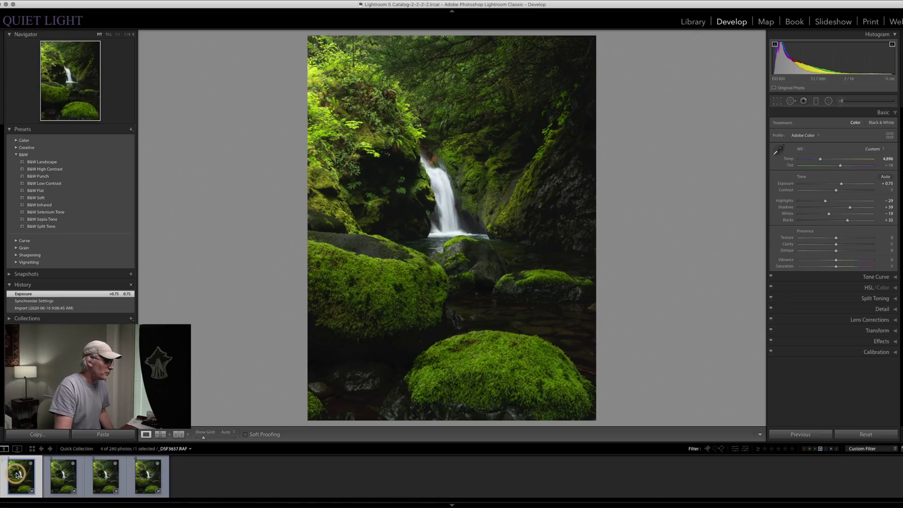
pyautogui.click(58, 479)
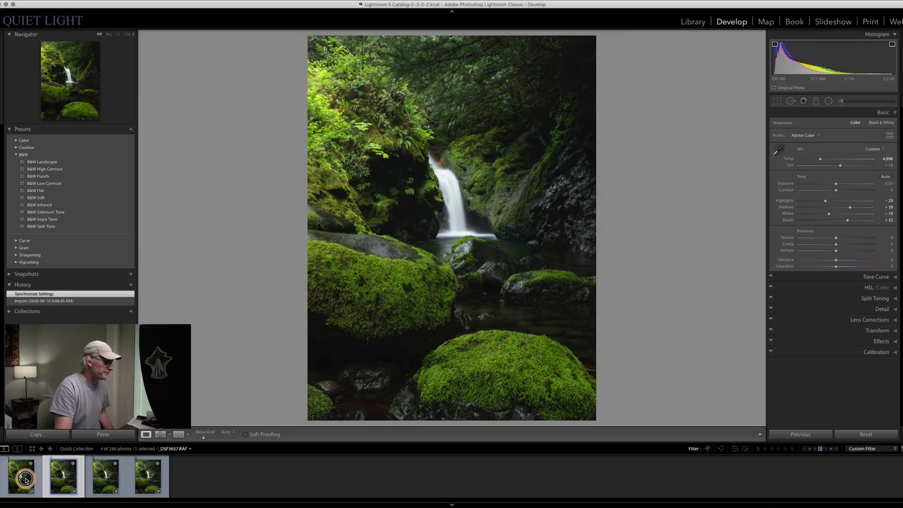
pyautogui.click(26, 480)
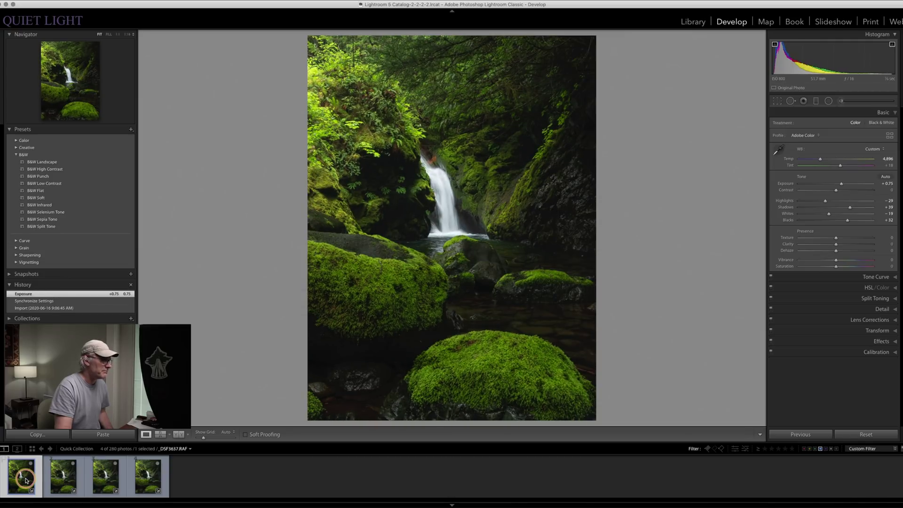
pyautogui.click(145, 479)
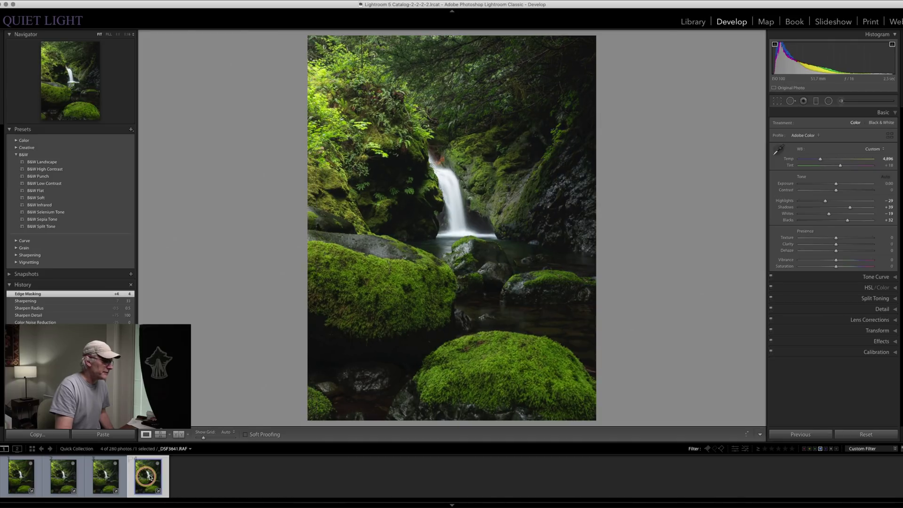
# At 1:1, compare moss boulder, waterfall and pool rocks focus against the third exposure
pyautogui.click(483, 359)
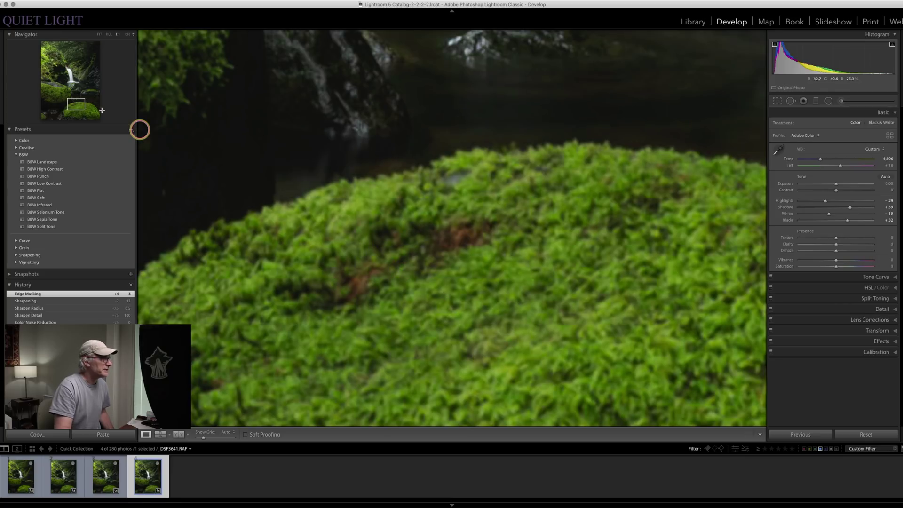
pyautogui.click(78, 103)
pyautogui.moveTo(77, 103); pyautogui.dragTo(77, 77)
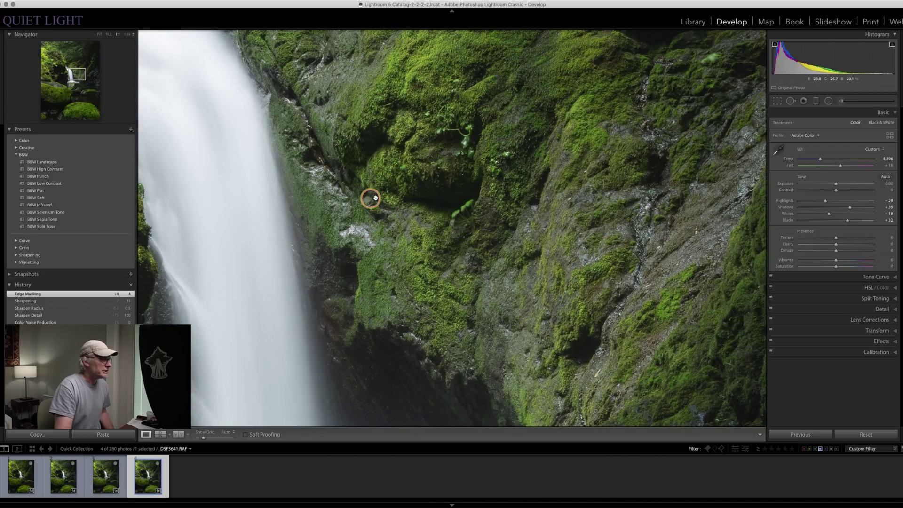
pyautogui.click(107, 476)
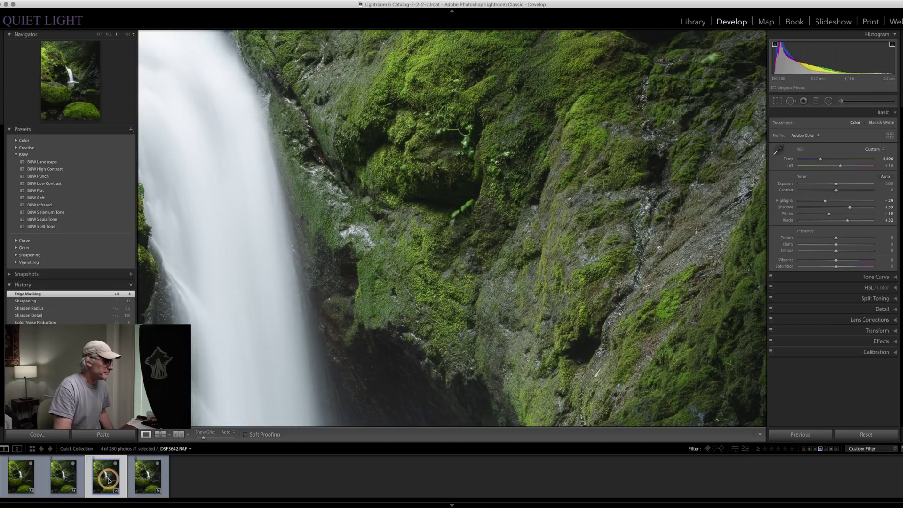
pyautogui.moveTo(69, 81); pyautogui.dragTo(76, 85)
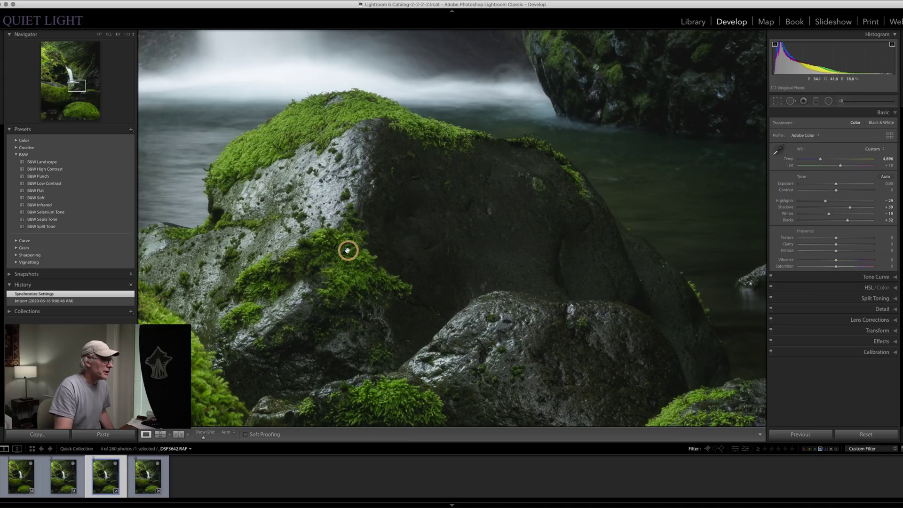
pyautogui.moveTo(80, 87); pyautogui.dragTo(69, 92)
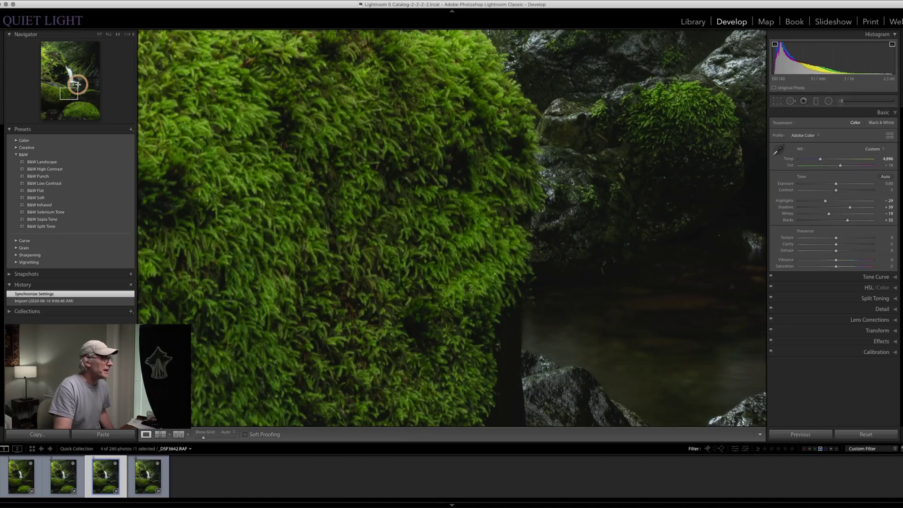
pyautogui.moveTo(73, 94)
pyautogui.mouseDown()
pyautogui.moveTo(66, 88)
pyautogui.moveTo(81, 106)
pyautogui.mouseUp()
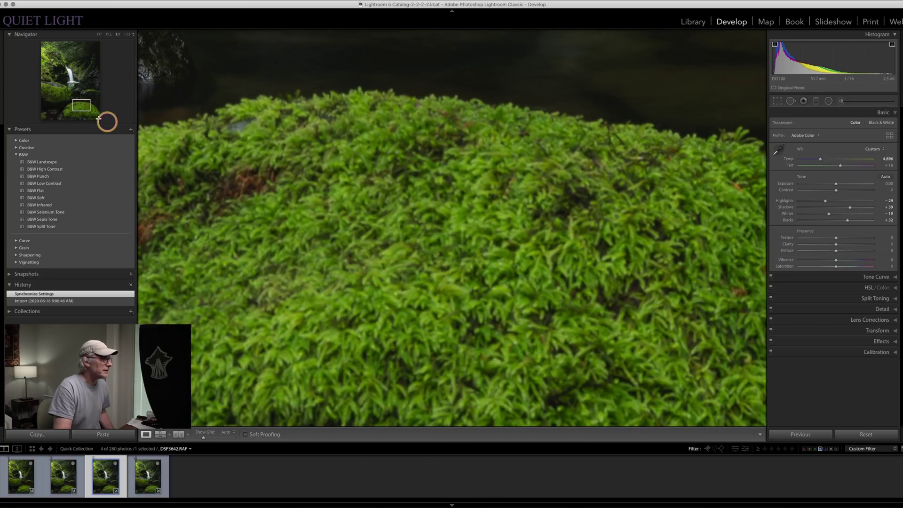
pyautogui.moveTo(84, 108); pyautogui.dragTo(84, 110)
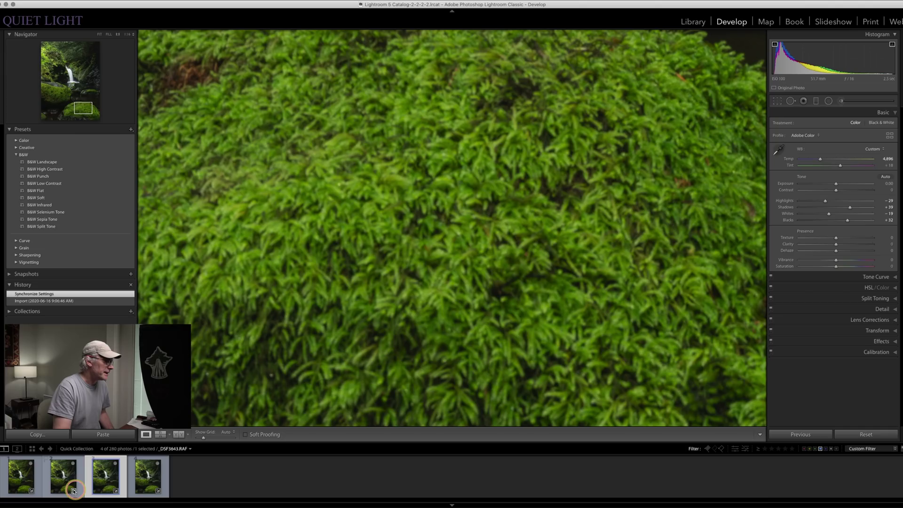
# Check waterfall and fern sharpness in the second and fourth exposures at 1:1
pyautogui.click(64, 486)
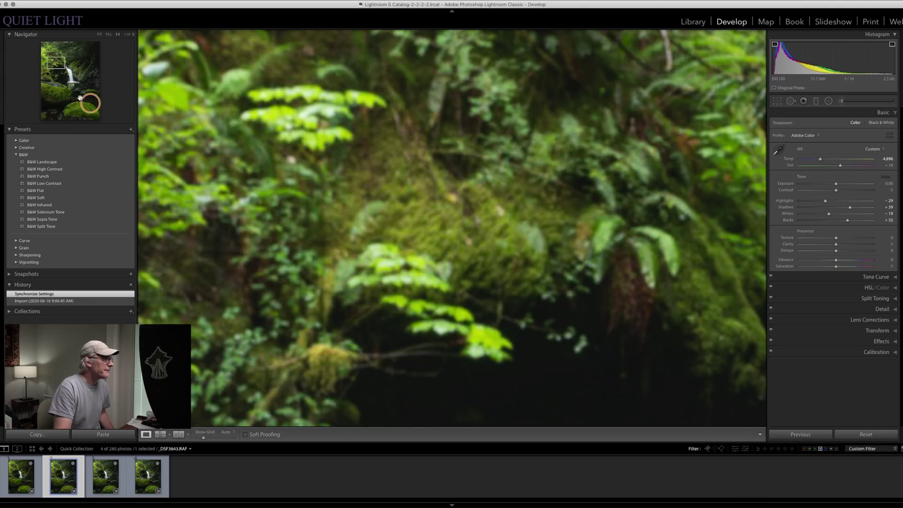
pyautogui.moveTo(57, 68); pyautogui.dragTo(76, 73)
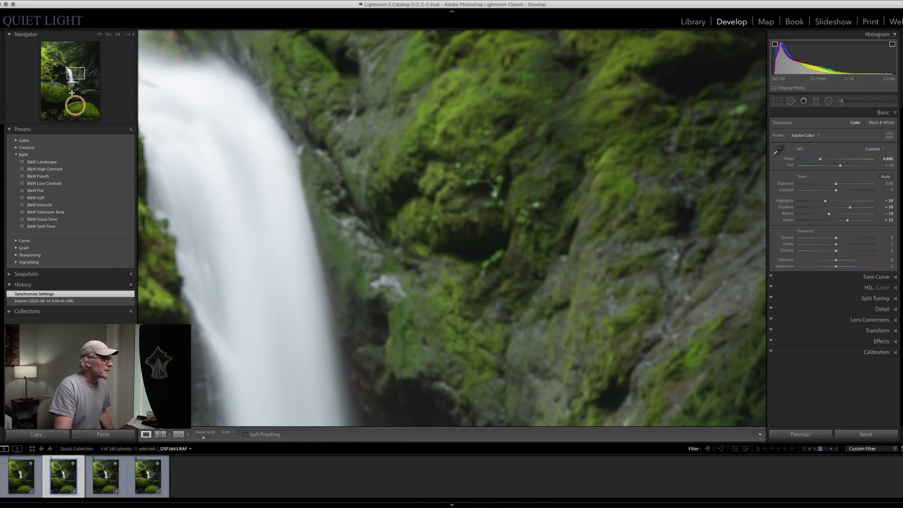
pyautogui.click(147, 476)
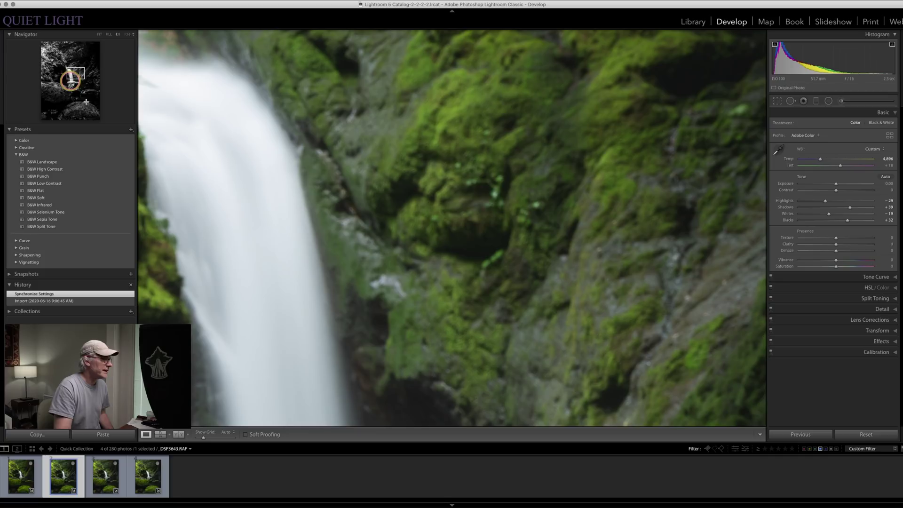
pyautogui.click(150, 483)
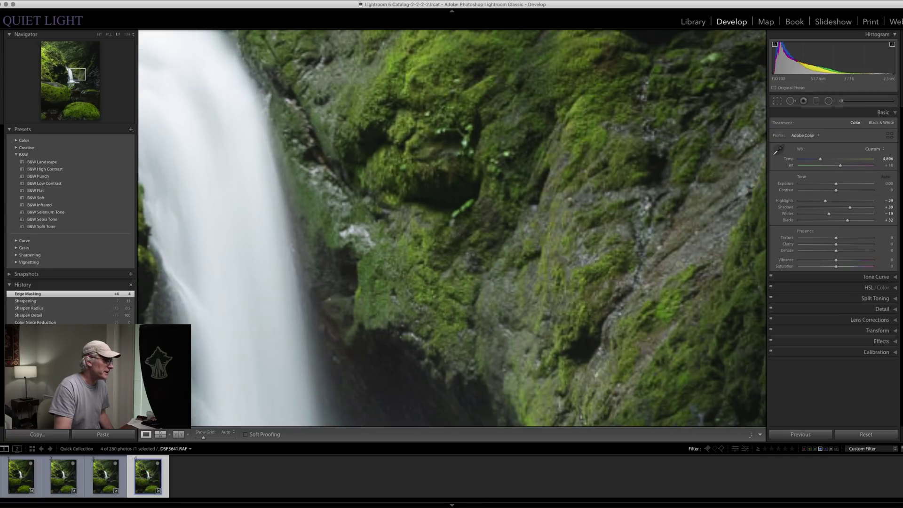
pyautogui.moveTo(75, 73); pyautogui.dragTo(58, 66)
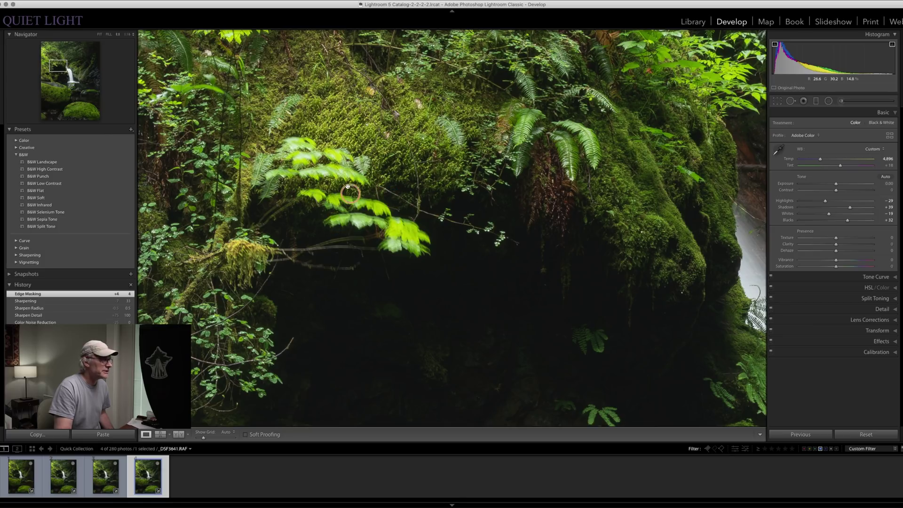
# Inspect the upper ferns in _DSF3641 and _DSF3637 at 1:1, then return to Fit view
pyautogui.moveTo(62, 65)
pyautogui.mouseDown()
pyautogui.moveTo(73, 75)
pyautogui.moveTo(45, 57)
pyautogui.moveTo(67, 61)
pyautogui.moveTo(58, 65)
pyautogui.mouseUp()
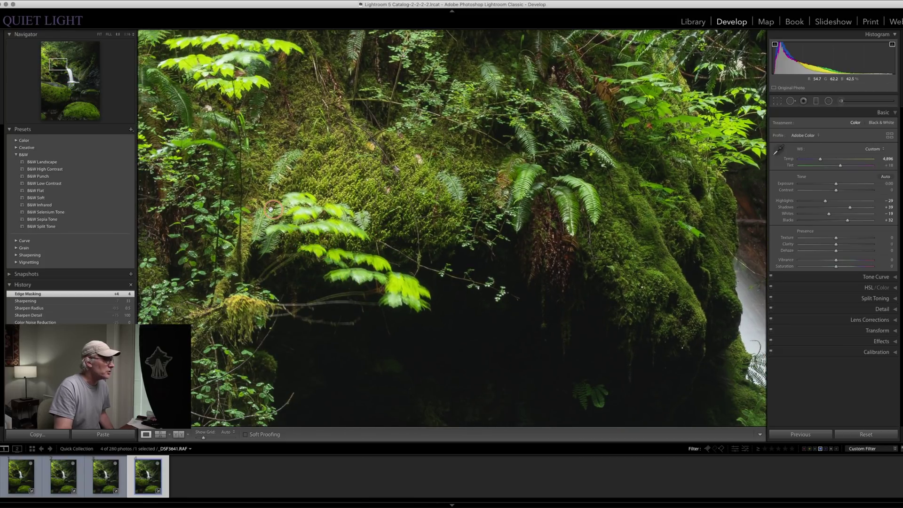
pyautogui.click(23, 481)
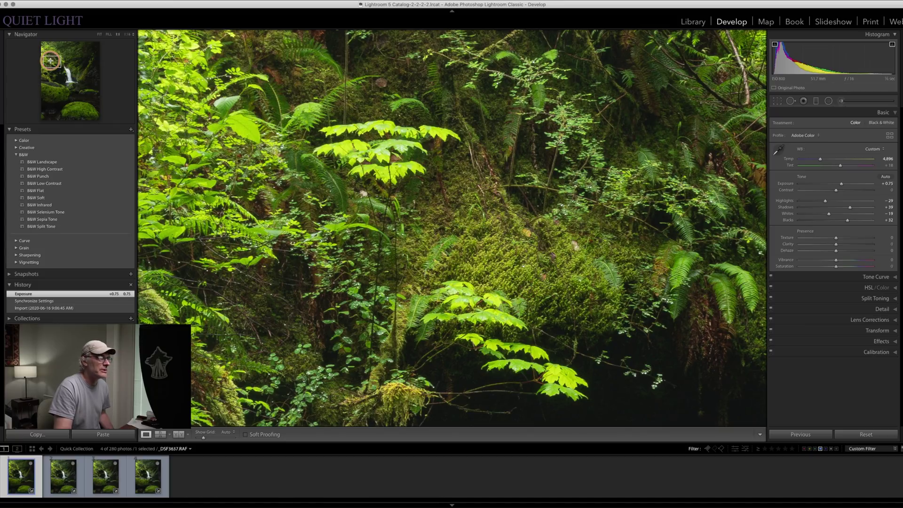
pyautogui.moveTo(50, 61)
pyautogui.mouseDown()
pyautogui.moveTo(68, 73)
pyautogui.moveTo(61, 63)
pyautogui.mouseUp()
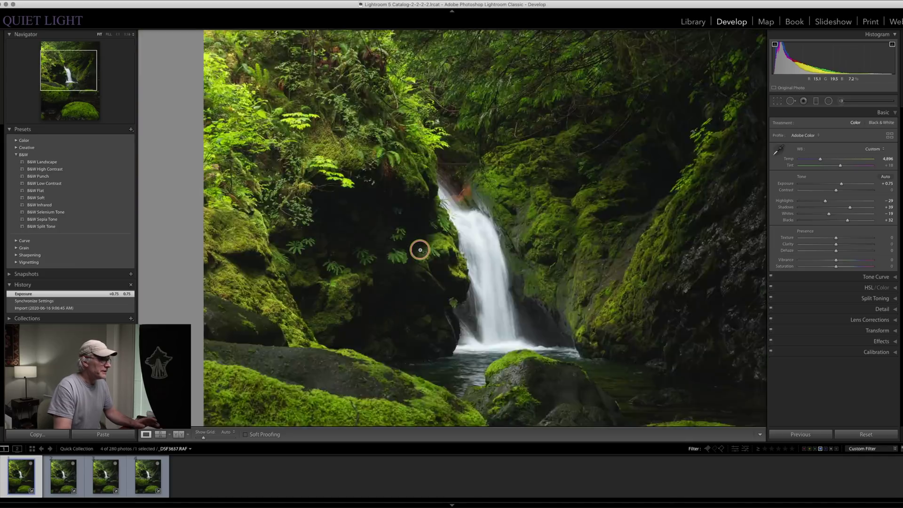
pyautogui.click(418, 244)
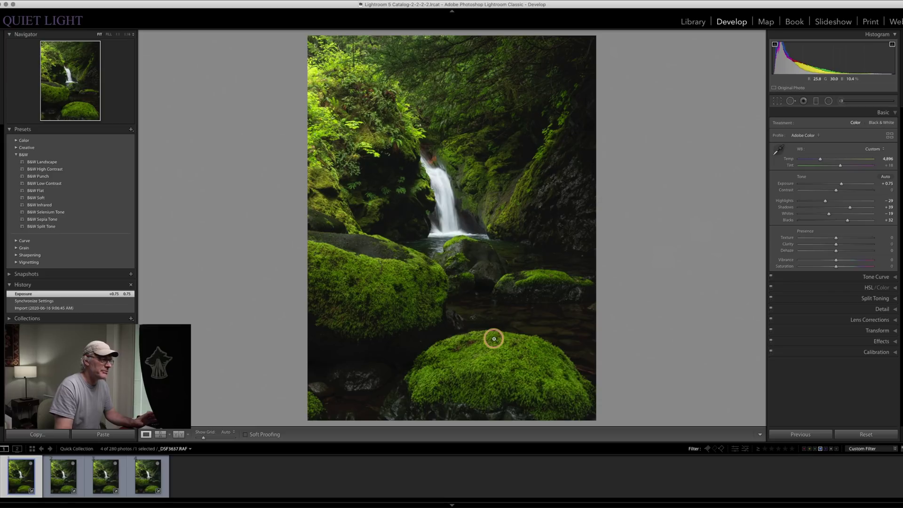
# Select all four waterfall photos and use Edit In > Open as Layers in Photoshop
pyautogui.click(24, 480)
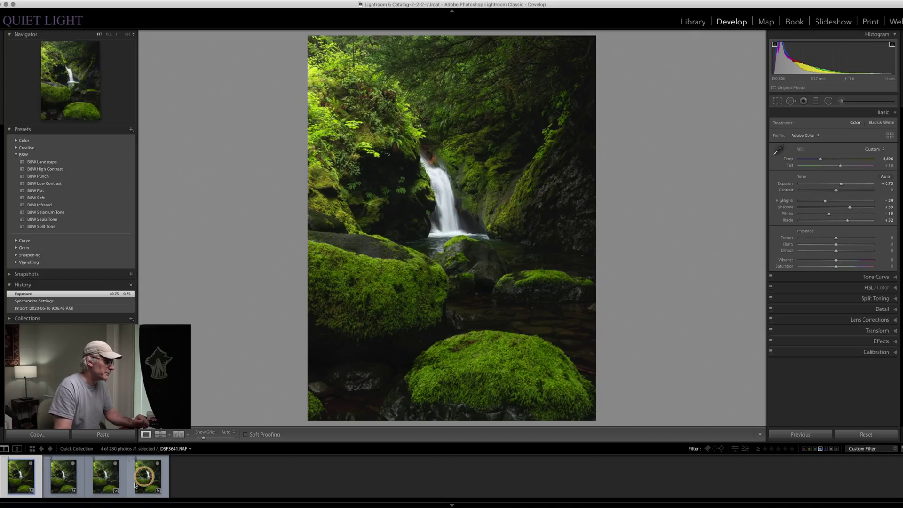
pyautogui.moveTo(42, 503)
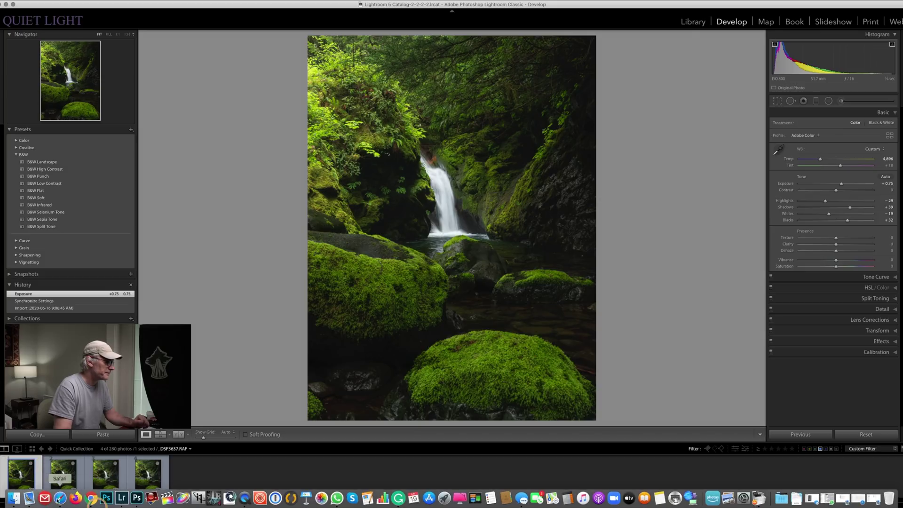
pyautogui.click(146, 483)
pyautogui.keyDown('shift'); pyautogui.click(145, 483); pyautogui.keyUp('shift')
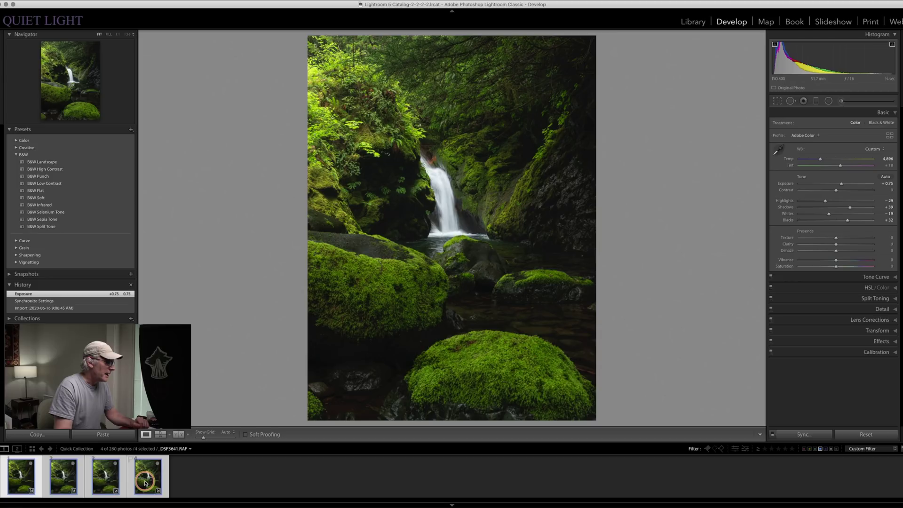
pyautogui.rightClick(145, 483)
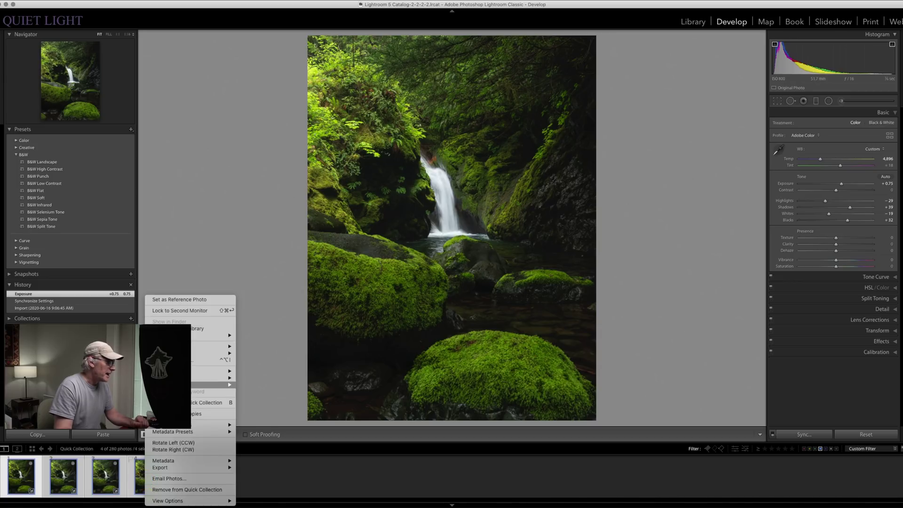
pyautogui.moveTo(216, 347)
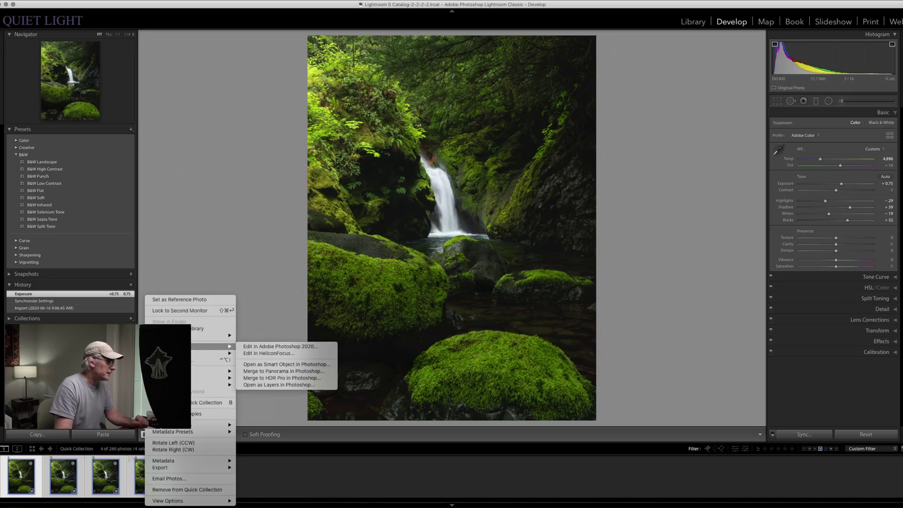
pyautogui.click(261, 386)
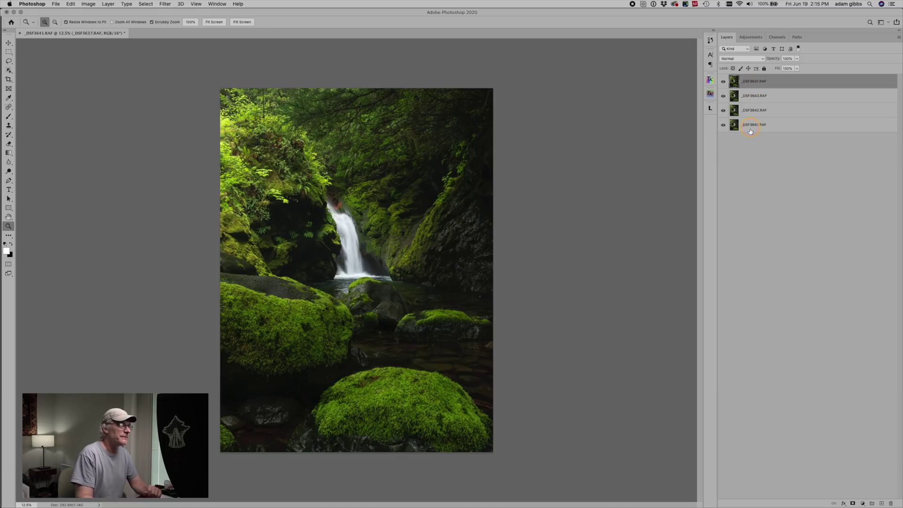
# Zoom to 66.7% on the moss boulder and pan up through the waterfall and foliage
pyautogui.moveTo(424, 399); pyautogui.dragTo(424, 399)
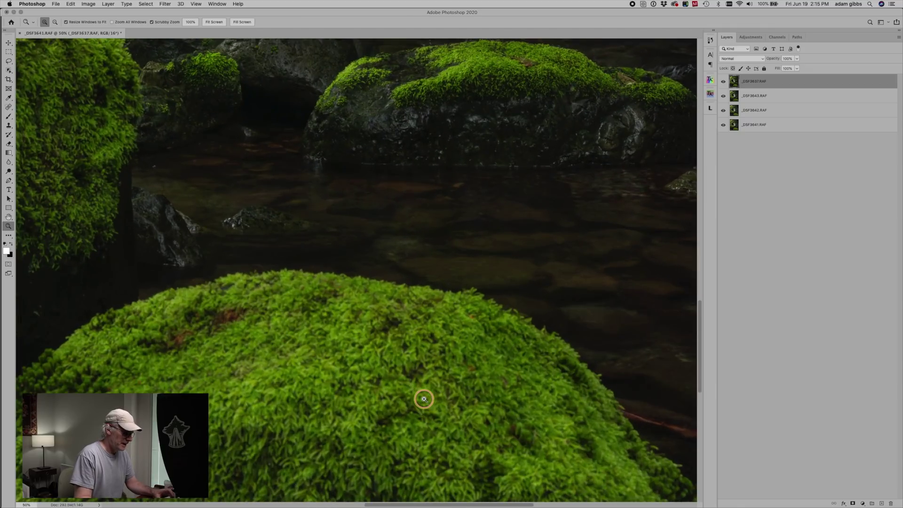
pyautogui.click(424, 399)
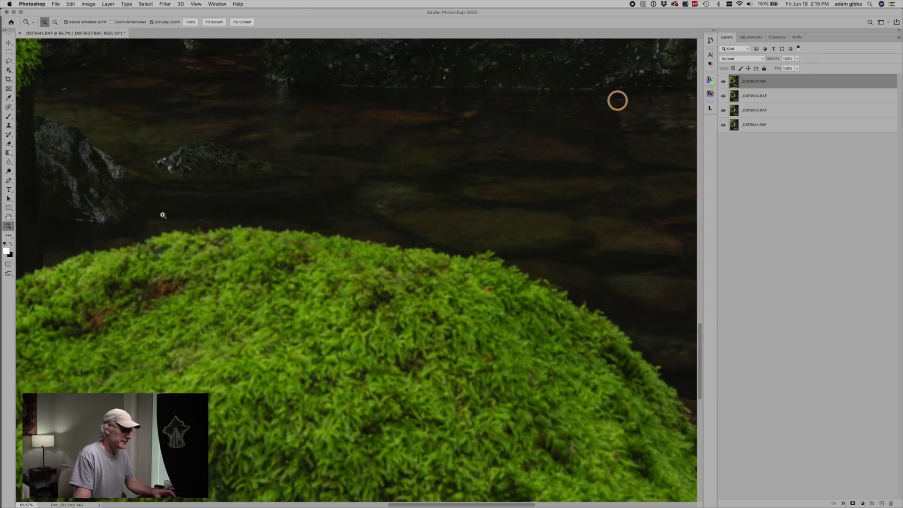
pyautogui.moveTo(128, 146); pyautogui.dragTo(442, 397)
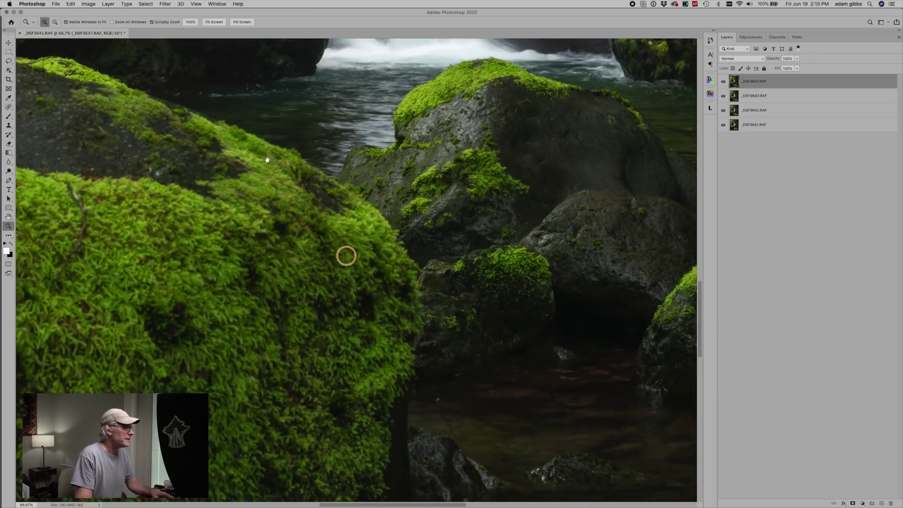
pyautogui.moveTo(268, 156); pyautogui.dragTo(425, 394)
pyautogui.moveTo(323, 136); pyautogui.dragTo(394, 457)
pyautogui.moveTo(313, 237); pyautogui.dragTo(334, 279)
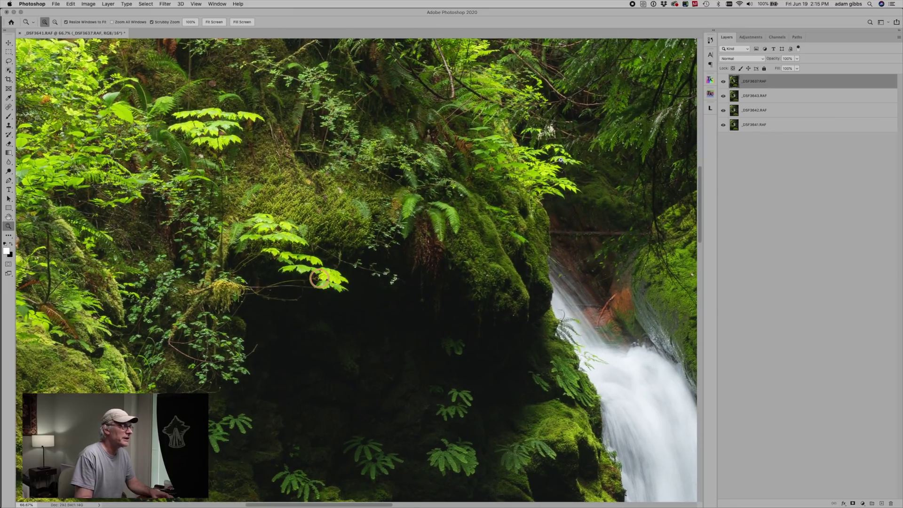
# Hide the top _DSF3637.RAF layer and inspect the waterfall, pool and moss mound beneath
pyautogui.click(723, 81)
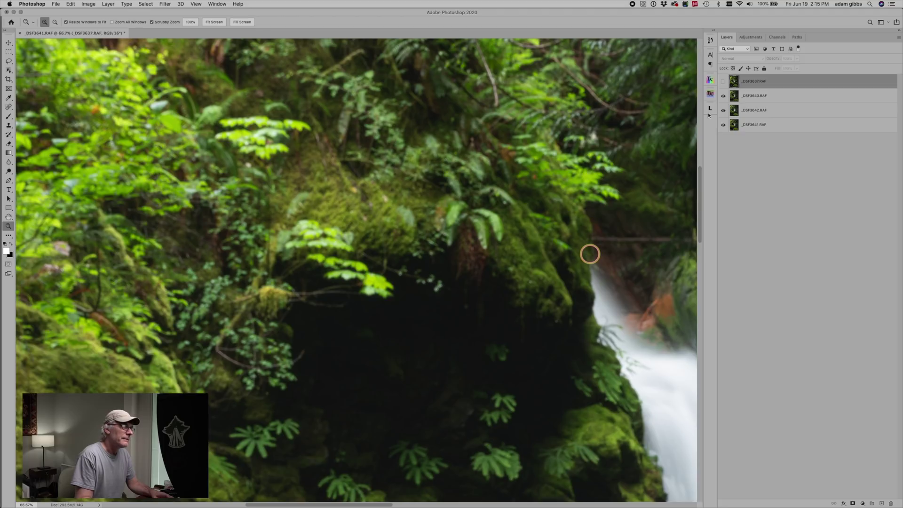
pyautogui.moveTo(554, 312); pyautogui.dragTo(329, 127)
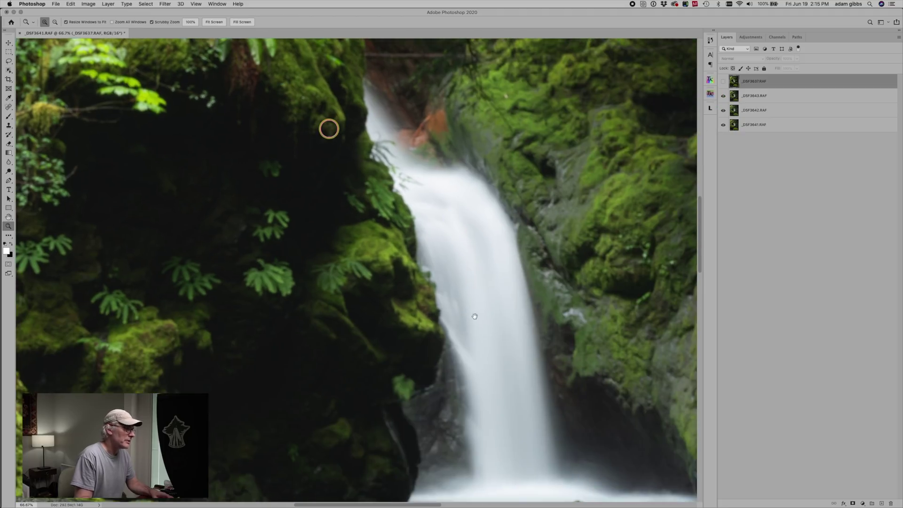
pyautogui.moveTo(475, 314); pyautogui.dragTo(343, 51)
pyautogui.moveTo(437, 274); pyautogui.dragTo(396, 129)
pyautogui.moveTo(461, 358); pyautogui.dragTo(461, 265)
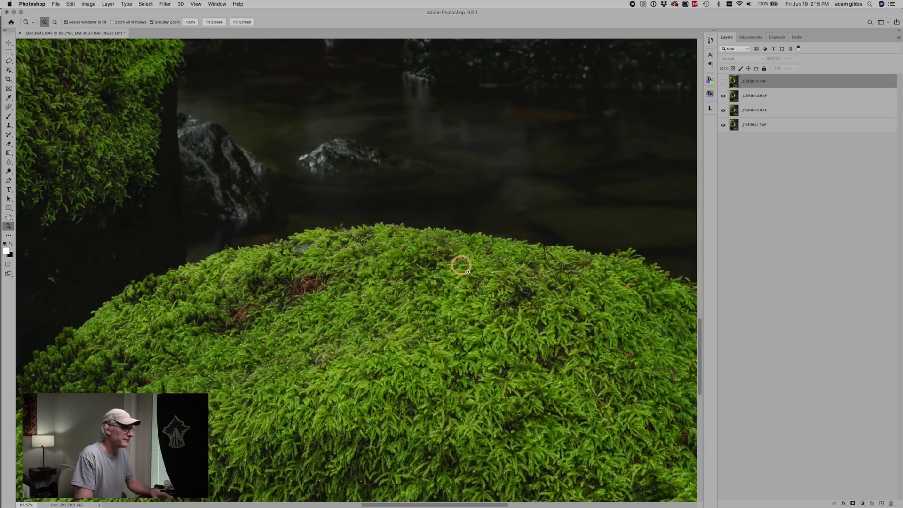
# Hide _DSF3643.RAF and _DSF3642.RAF in turn to compare the bottom exposure, then show the top layer again
pyautogui.click(723, 96)
pyautogui.moveTo(428, 109); pyautogui.dragTo(514, 343)
pyautogui.click(724, 111)
pyautogui.moveTo(330, 83); pyautogui.dragTo(359, 105)
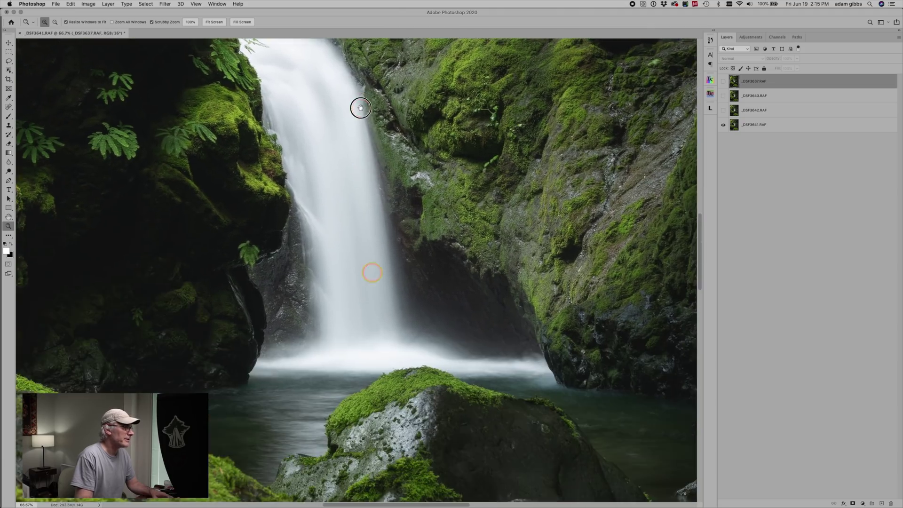
pyautogui.moveTo(393, 252); pyautogui.dragTo(415, 94)
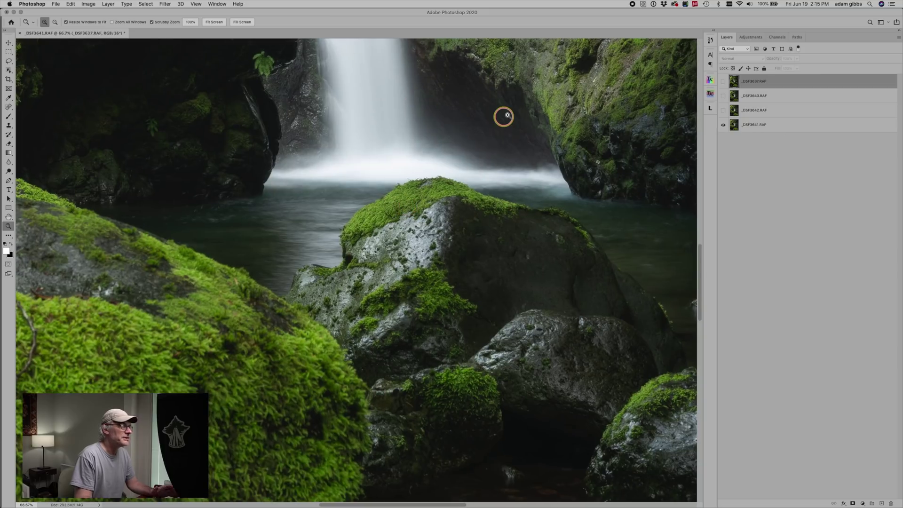
pyautogui.click(724, 82)
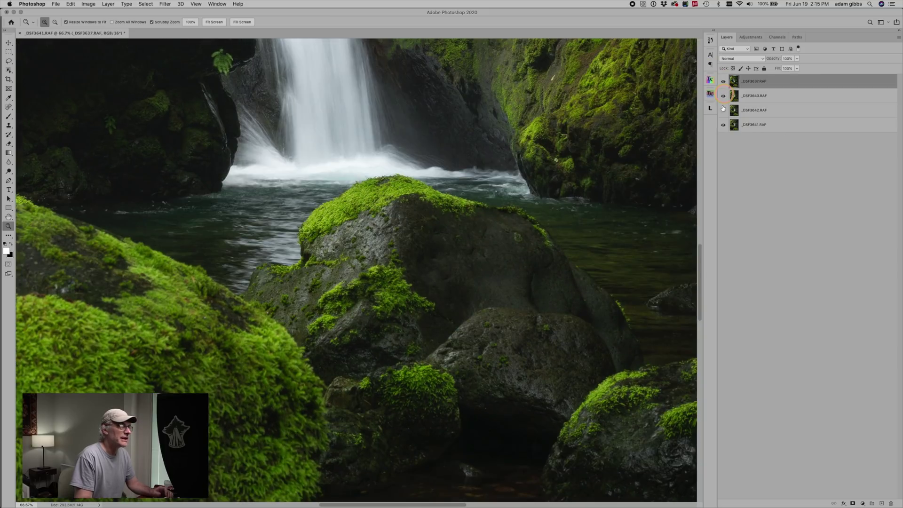
# Select all four layers and run Edit > Auto-Align Layers with Auto projection
pyautogui.click(757, 130)
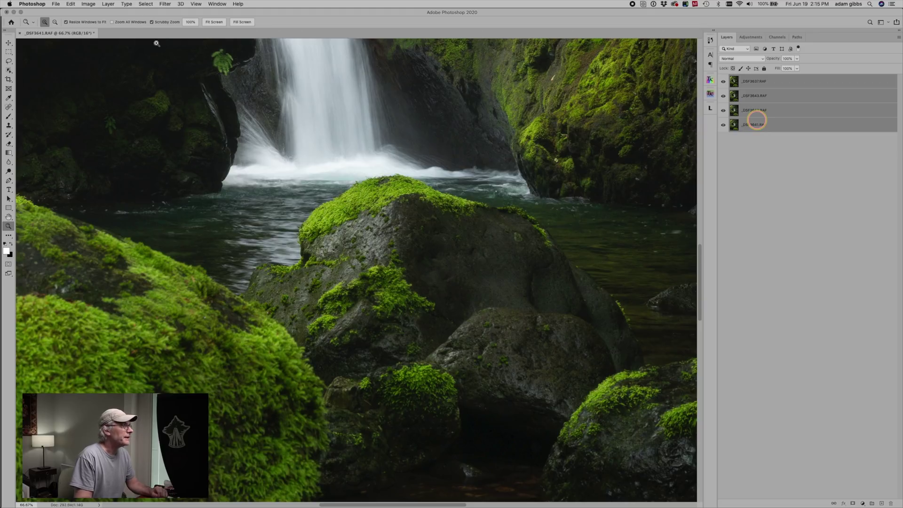
pyautogui.click(86, 6)
pyautogui.moveTo(69, 5)
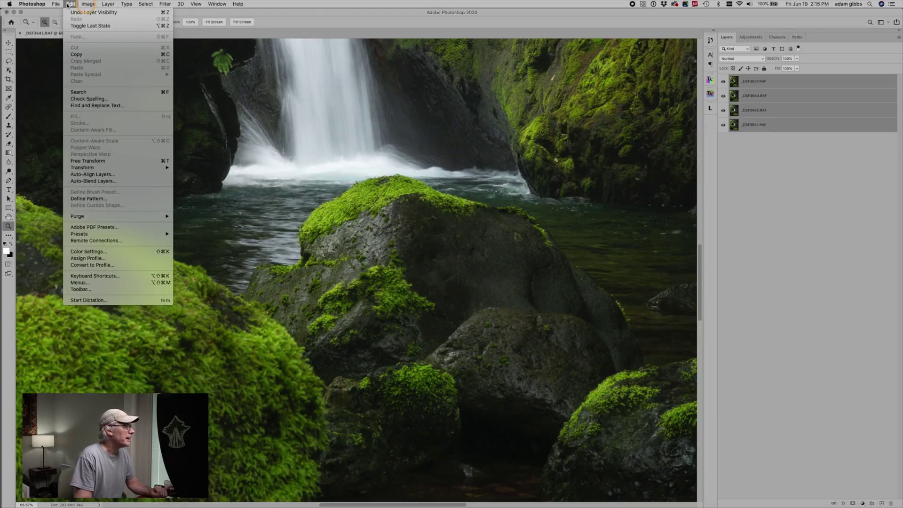
pyautogui.click(86, 174)
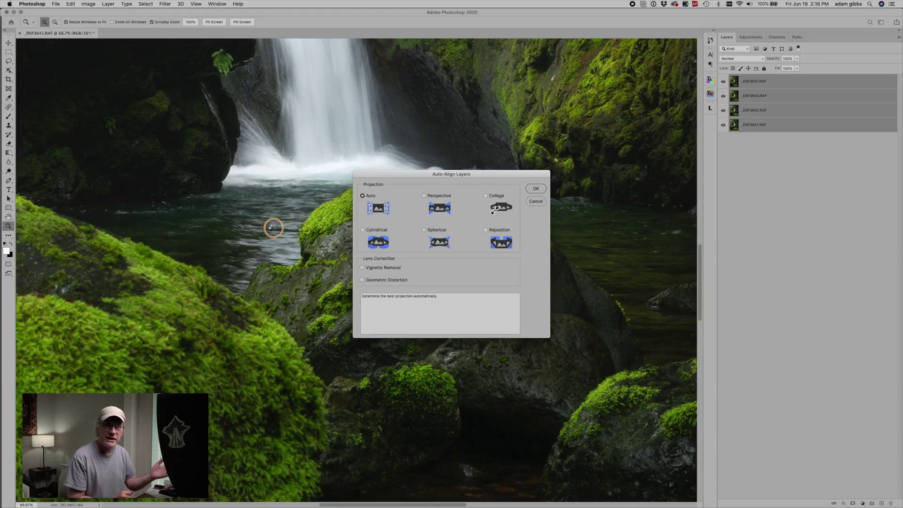
pyautogui.press('Return')
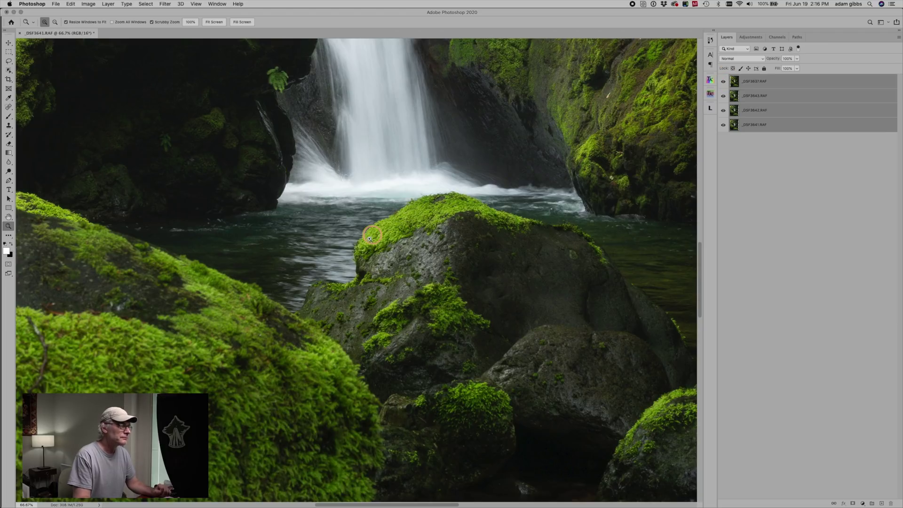
# Toggle the top and second layers repeatedly to compare water texture between aligned exposures
pyautogui.click(724, 83)
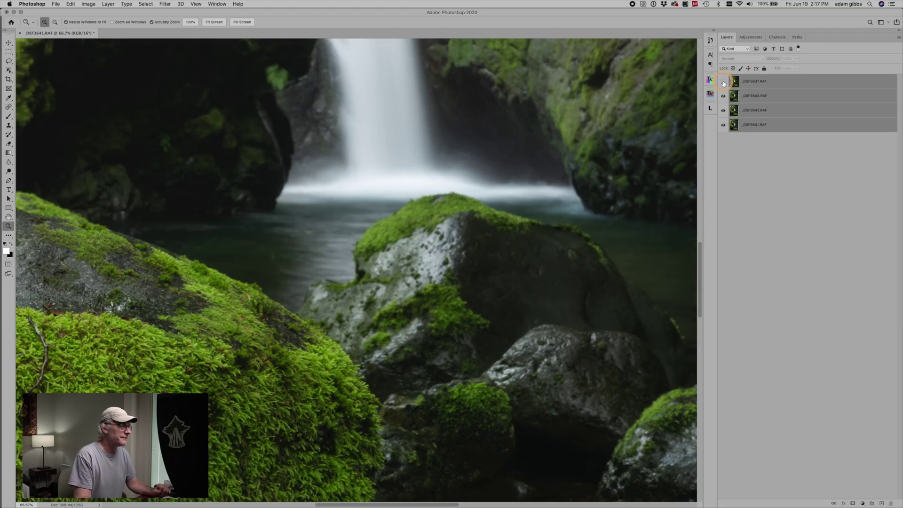
pyautogui.click(723, 83)
pyautogui.click(723, 82)
pyautogui.click(724, 83)
pyautogui.click(724, 83)
pyautogui.click(724, 83)
pyautogui.click(724, 83)
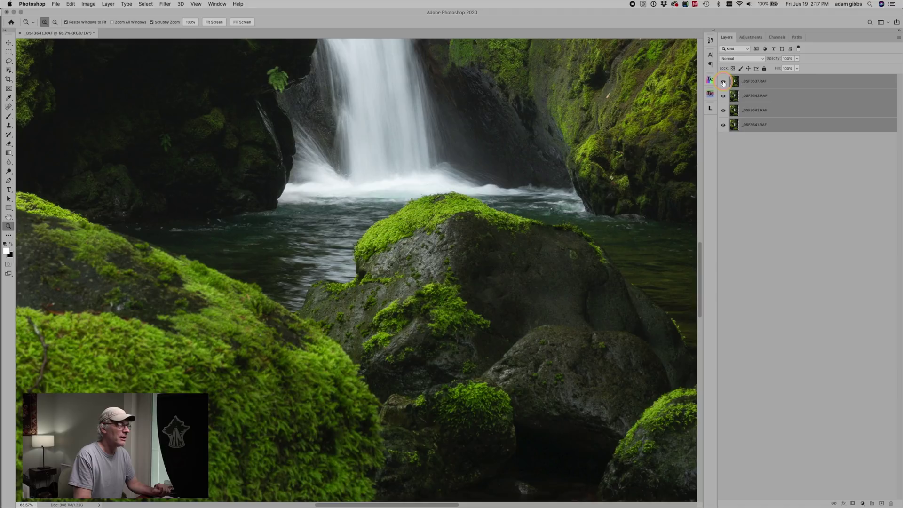
pyautogui.click(724, 83)
pyautogui.click(724, 96)
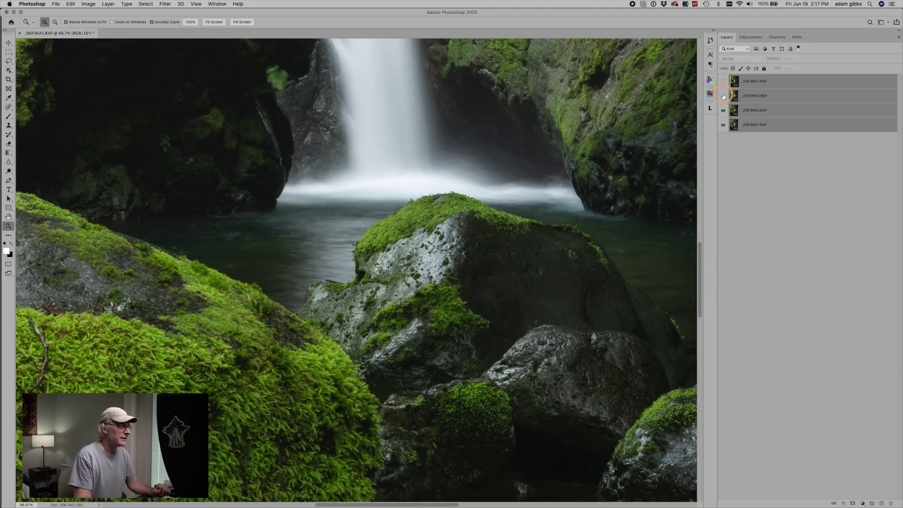
pyautogui.click(723, 83)
# Fit the image on screen and toggle the top layer to reveal the transparent right-edge strip
pyautogui.press('super+0')
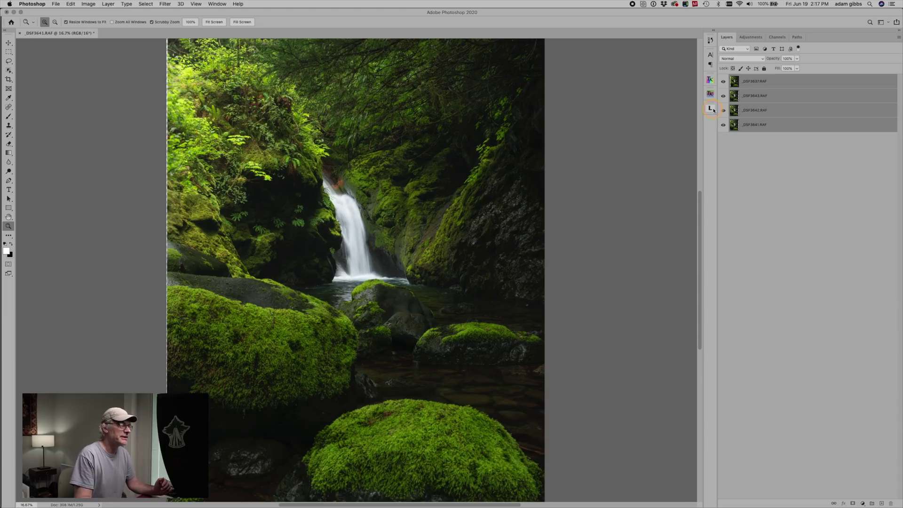
pyautogui.click(724, 82)
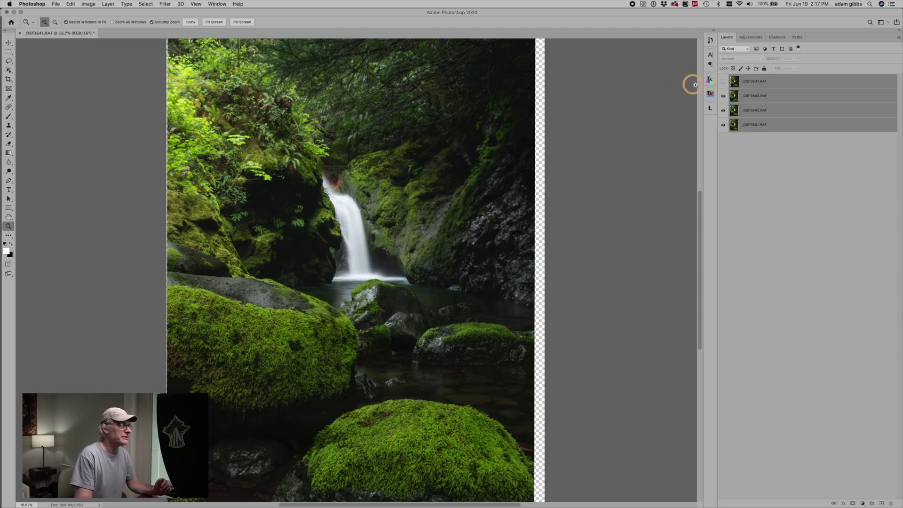
pyautogui.click(723, 81)
pyautogui.click(724, 81)
pyautogui.click(723, 82)
pyautogui.click(724, 81)
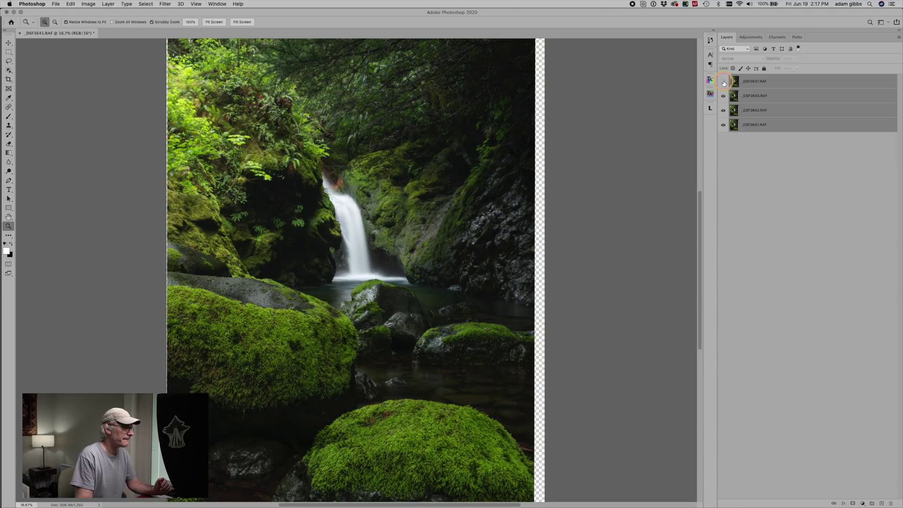
pyautogui.click(724, 82)
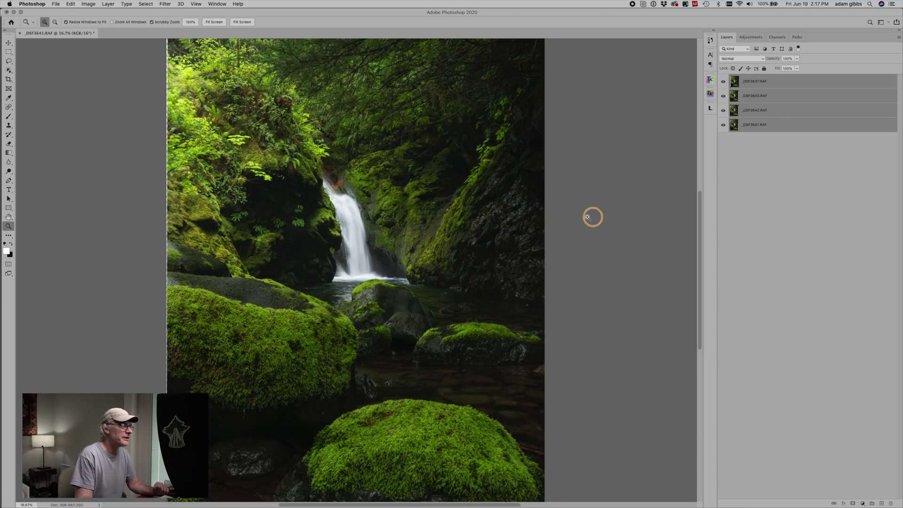
pyautogui.click(791, 97)
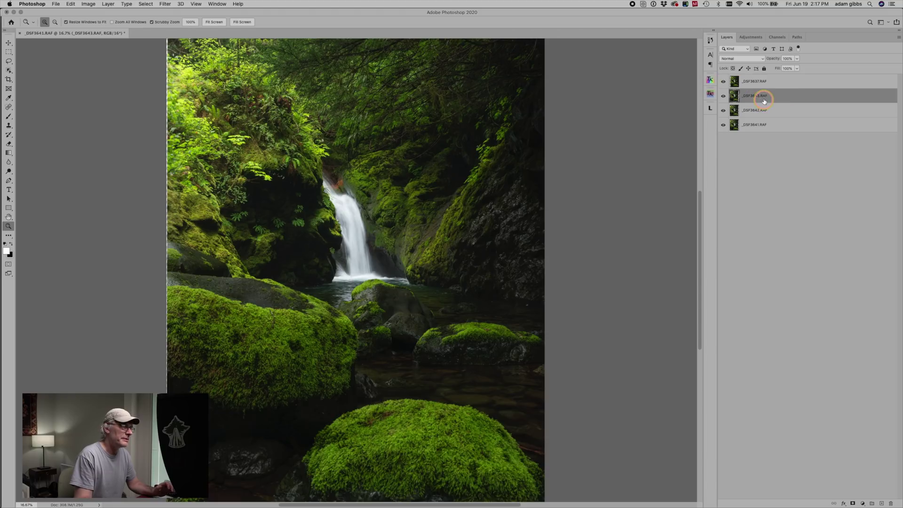
# Auto-blend the _DSF3641–3643 layers using the Stack Images method
pyautogui.keyDown('shift'); pyautogui.click(761, 126); pyautogui.keyUp('shift')
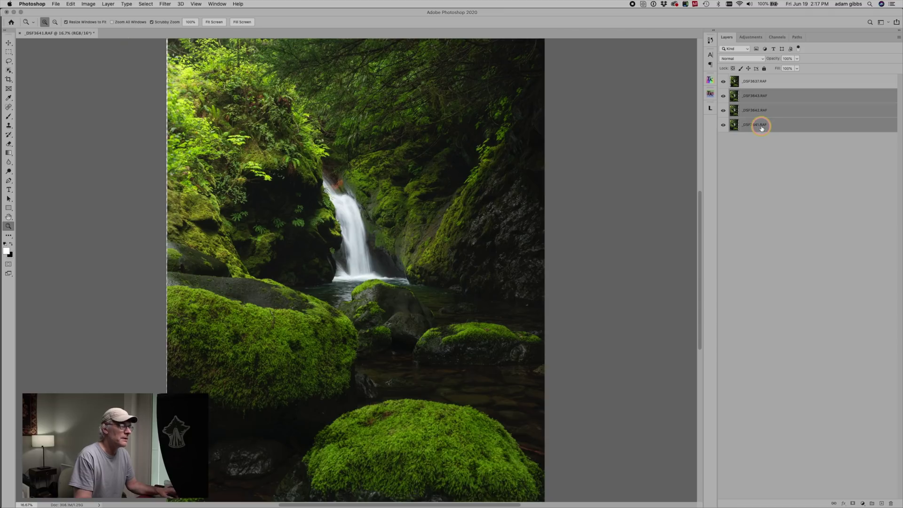
pyautogui.click(70, 5)
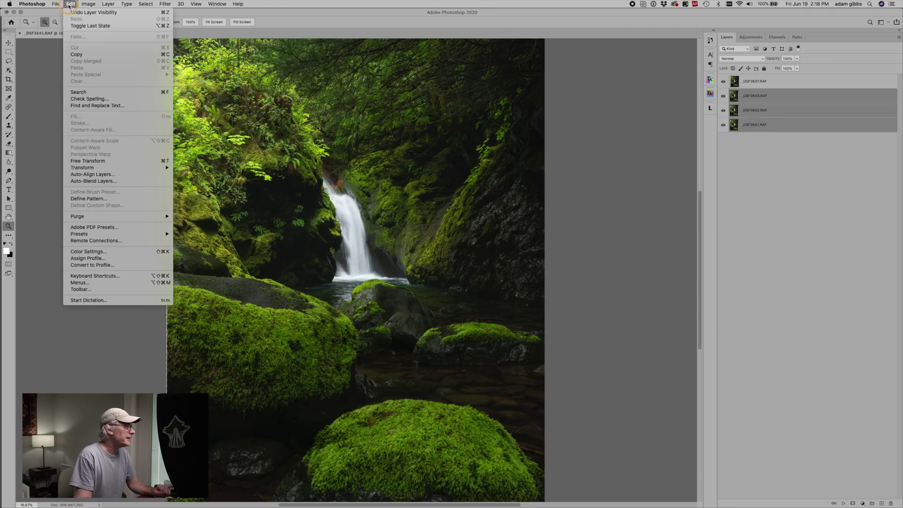
pyautogui.click(83, 181)
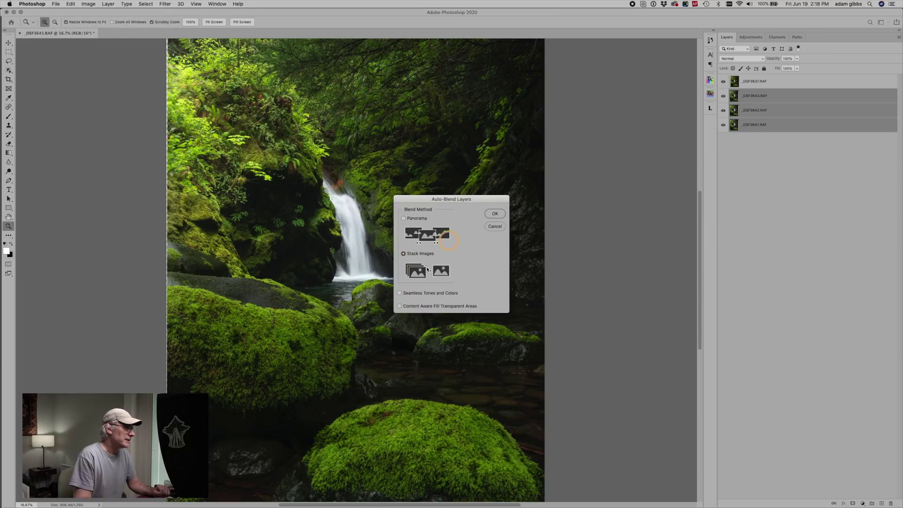
pyautogui.click(493, 216)
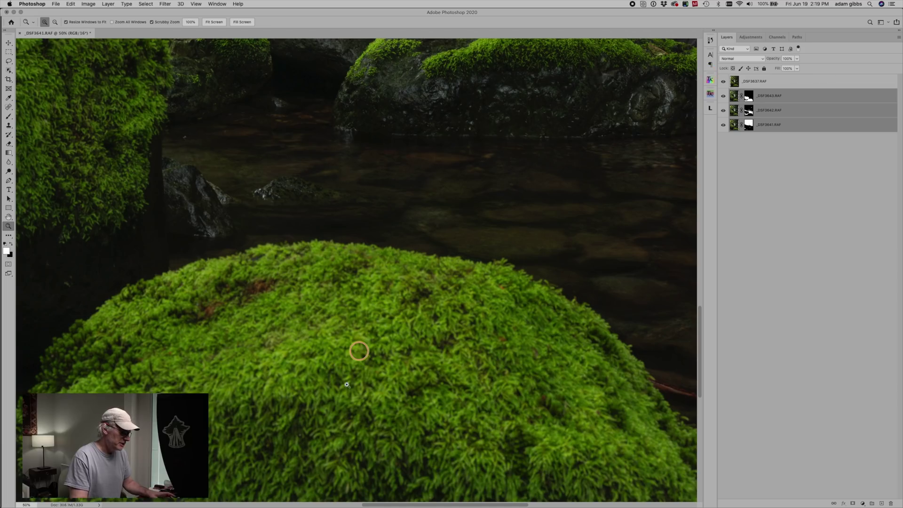
# Hide _DSF3637.RAF and pan over the moss, rocks, waterfall, cliff and ferns to check the blend
pyautogui.moveTo(348, 371); pyautogui.dragTo(437, 204)
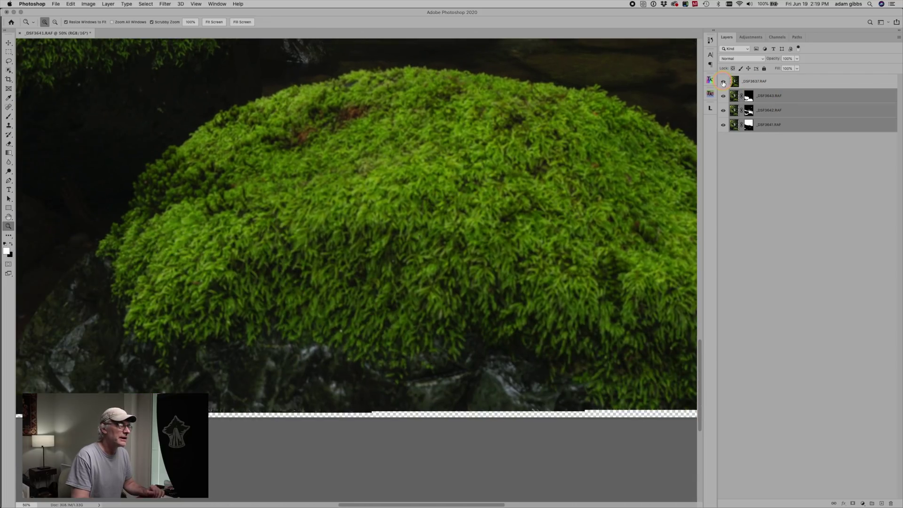
pyautogui.click(723, 82)
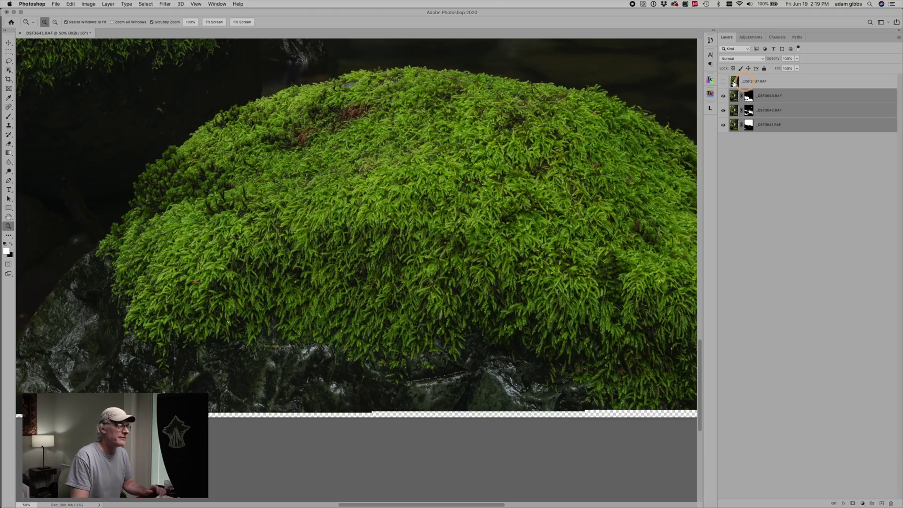
pyautogui.click(497, 215)
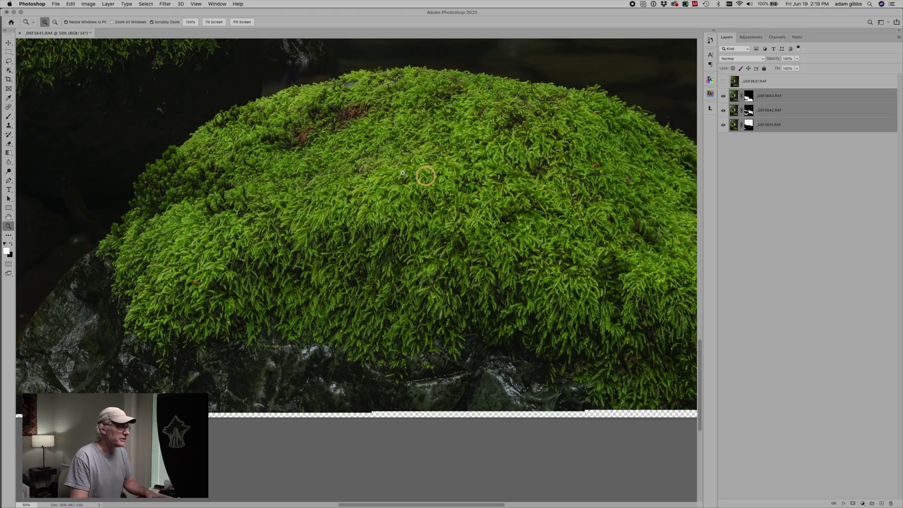
pyautogui.moveTo(410, 141); pyautogui.dragTo(512, 391)
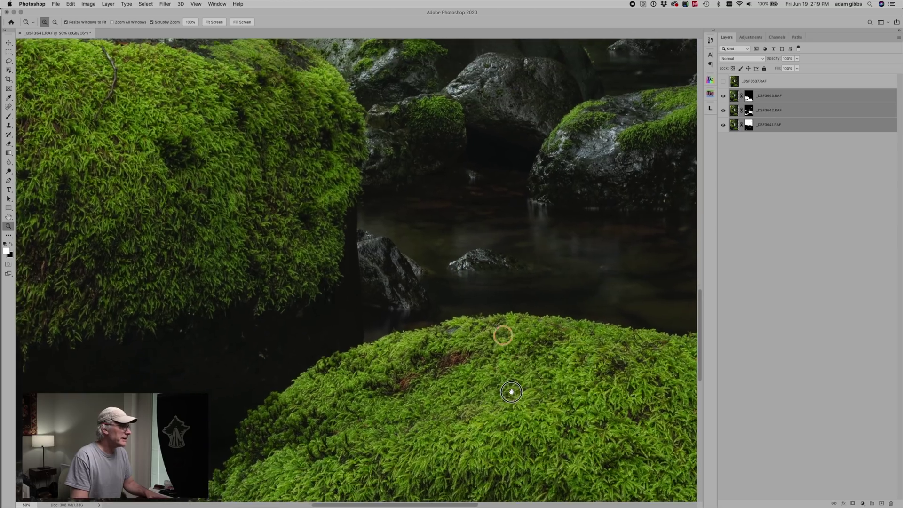
pyautogui.moveTo(296, 177); pyautogui.dragTo(311, 333)
pyautogui.moveTo(467, 207); pyautogui.dragTo(429, 345)
pyautogui.moveTo(357, 137); pyautogui.dragTo(436, 329)
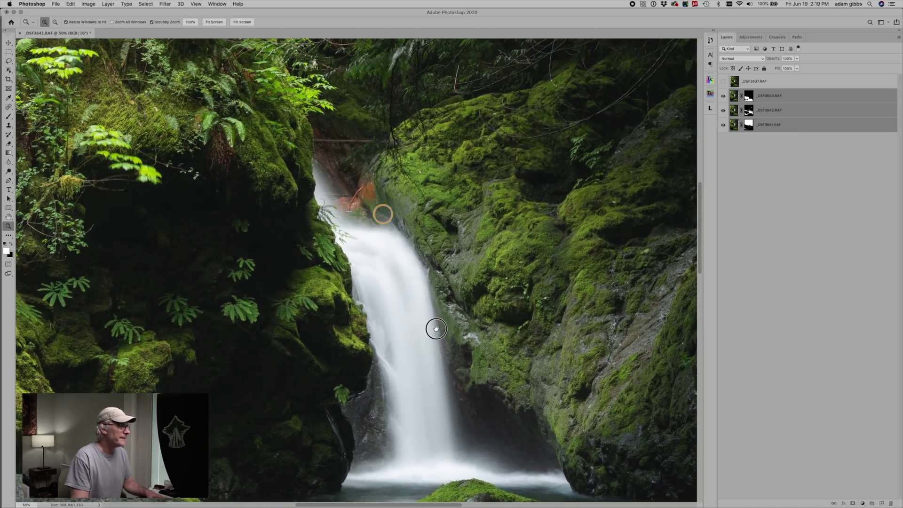
pyautogui.moveTo(409, 176); pyautogui.dragTo(344, 262)
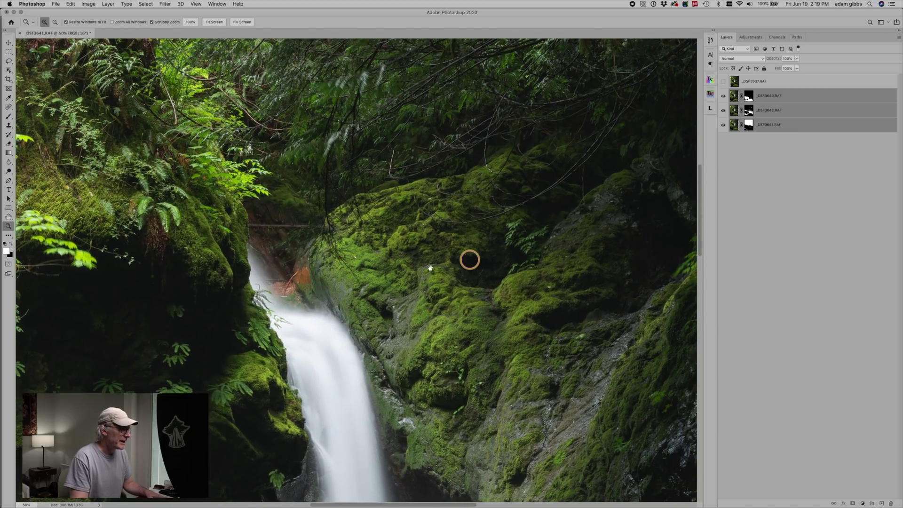
pyautogui.moveTo(165, 276); pyautogui.dragTo(431, 308)
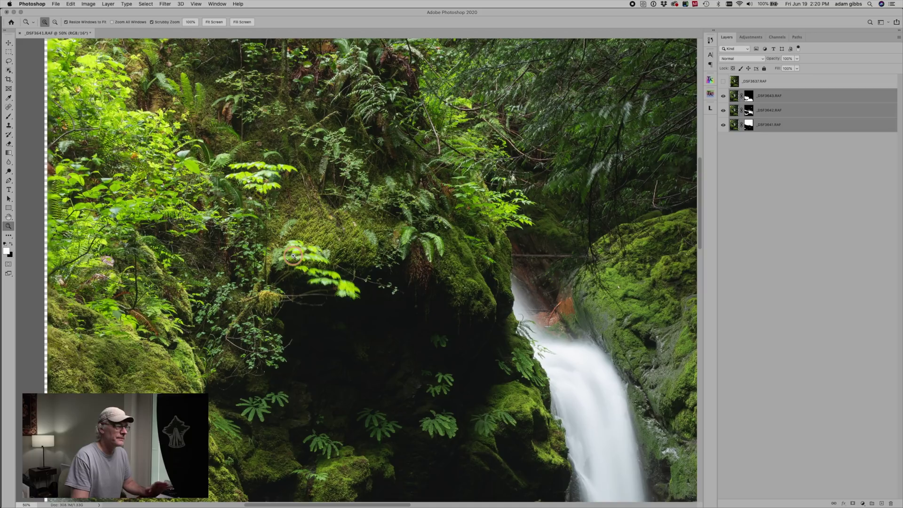
# Show _DSF3637.RAF again, give it a layer mask inverted to black, and pick the Brush tool
pyautogui.click(723, 82)
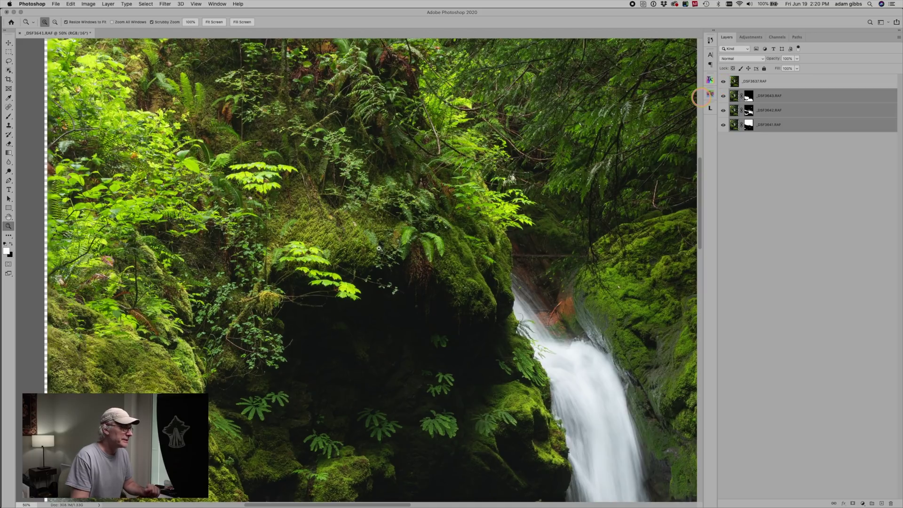
pyautogui.click(736, 82)
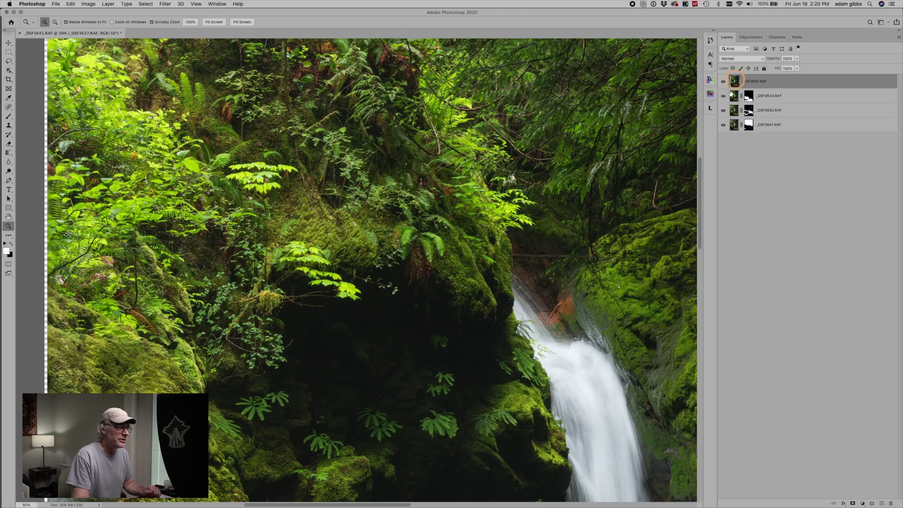
pyautogui.click(853, 503)
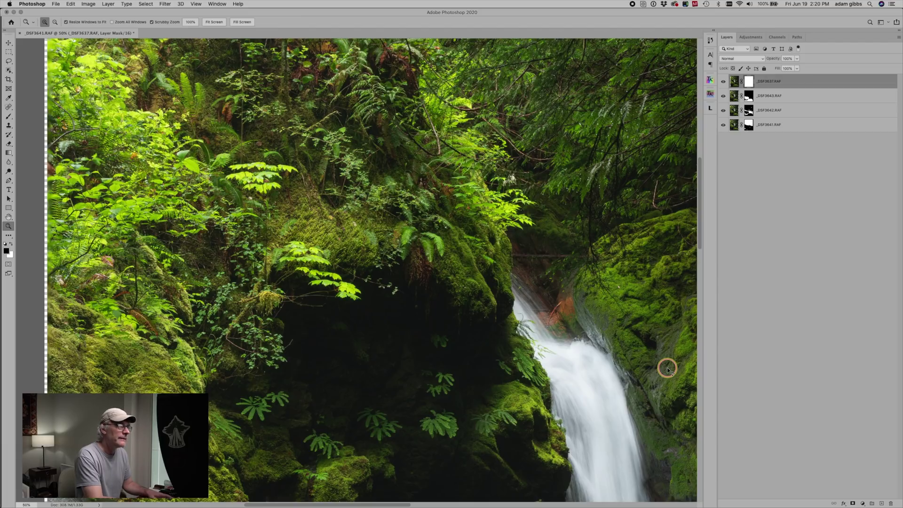
pyautogui.press('super+i')
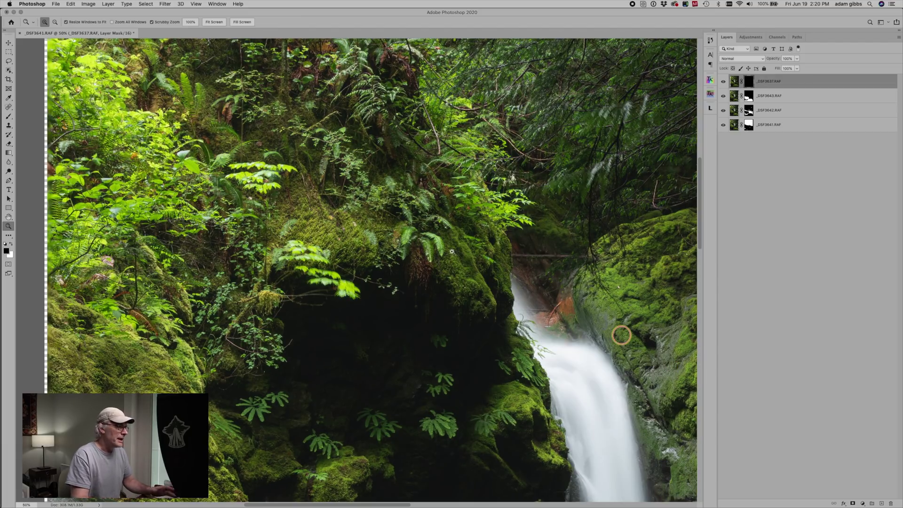
pyautogui.press('b')
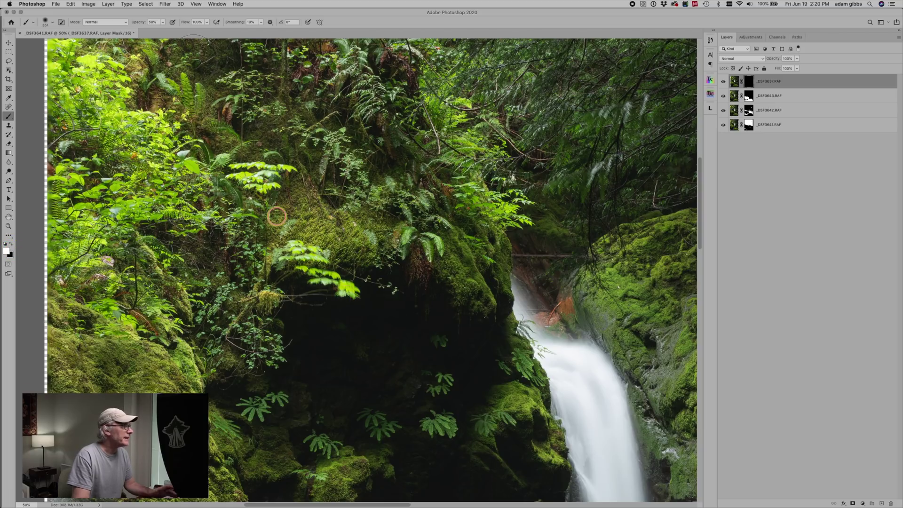
# Set brush opacity to 100%, resize to a soft 190 px tip, and zoom the bright fern to 200%
pyautogui.click(163, 22)
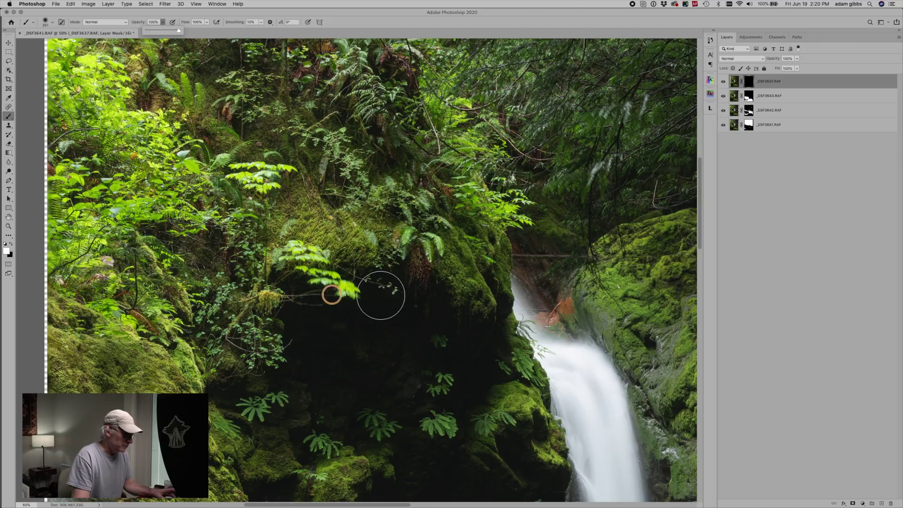
pyautogui.moveTo(389, 289)
pyautogui.keyDown('ctrl'); pyautogui.keyDown('alt'); pyautogui.mouseDown()
pyautogui.moveTo(281, 275)
pyautogui.moveTo(299, 245)
pyautogui.moveTo(325, 256)
pyautogui.mouseUp(); pyautogui.keyUp('alt'); pyautogui.keyUp('ctrl')
pyautogui.press('z')
pyautogui.click(325, 257)
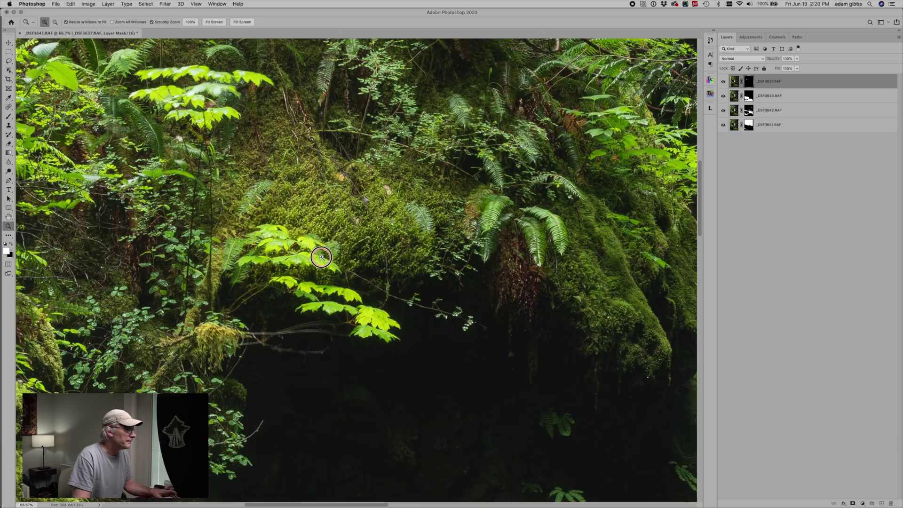
pyautogui.press('b')
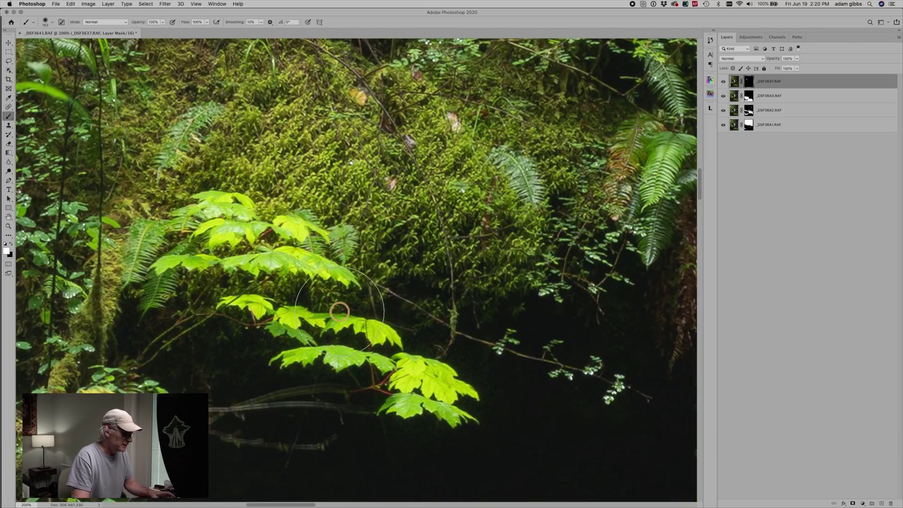
# Paint white on the mask to bring back the sharp leaves and the right-hand leaf and fern
pyautogui.moveTo(220, 220)
pyautogui.mouseDown()
pyautogui.moveTo(438, 299)
pyautogui.moveTo(556, 414)
pyautogui.moveTo(603, 478)
pyautogui.moveTo(584, 442)
pyautogui.mouseUp()
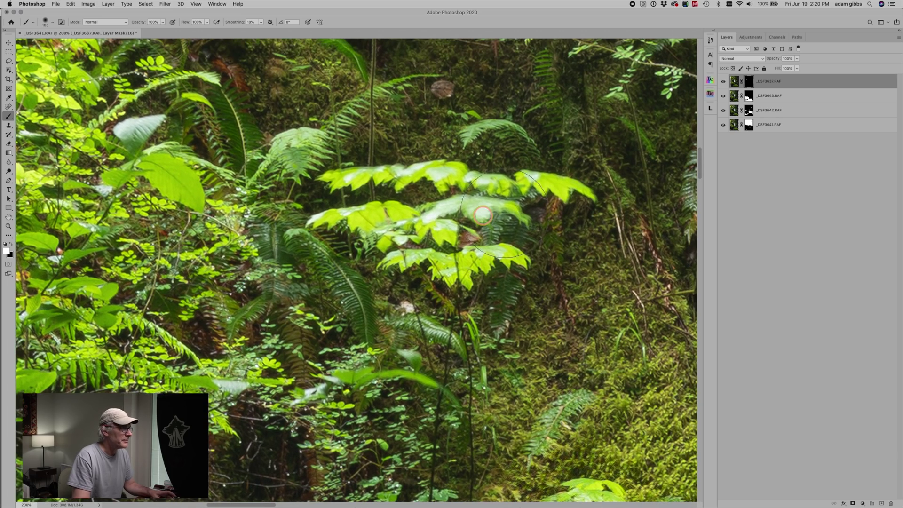
pyautogui.moveTo(509, 208)
pyautogui.mouseDown()
pyautogui.moveTo(452, 206)
pyautogui.moveTo(458, 248)
pyautogui.moveTo(338, 205)
pyautogui.moveTo(373, 197)
pyautogui.moveTo(340, 201)
pyautogui.mouseUp()
pyautogui.moveTo(407, 201); pyautogui.dragTo(403, 197)
pyautogui.moveTo(530, 218)
pyautogui.mouseDown()
pyautogui.moveTo(459, 287)
pyautogui.moveTo(472, 380)
pyautogui.moveTo(385, 380)
pyautogui.moveTo(353, 368)
pyautogui.moveTo(422, 403)
pyautogui.moveTo(460, 466)
pyautogui.moveTo(450, 449)
pyautogui.moveTo(467, 342)
pyautogui.moveTo(480, 312)
pyautogui.moveTo(480, 233)
pyautogui.moveTo(550, 210)
pyautogui.moveTo(431, 222)
pyautogui.moveTo(365, 200)
pyautogui.mouseUp()
# Shrink the brush from 163 to 81 px and paint in the fern fronds over the waterfall
pyautogui.moveTo(434, 357); pyautogui.dragTo(467, 218)
pyautogui.moveTo(307, 215)
pyautogui.mouseDown()
pyautogui.moveTo(454, 256)
pyautogui.moveTo(629, 285)
pyautogui.mouseUp()
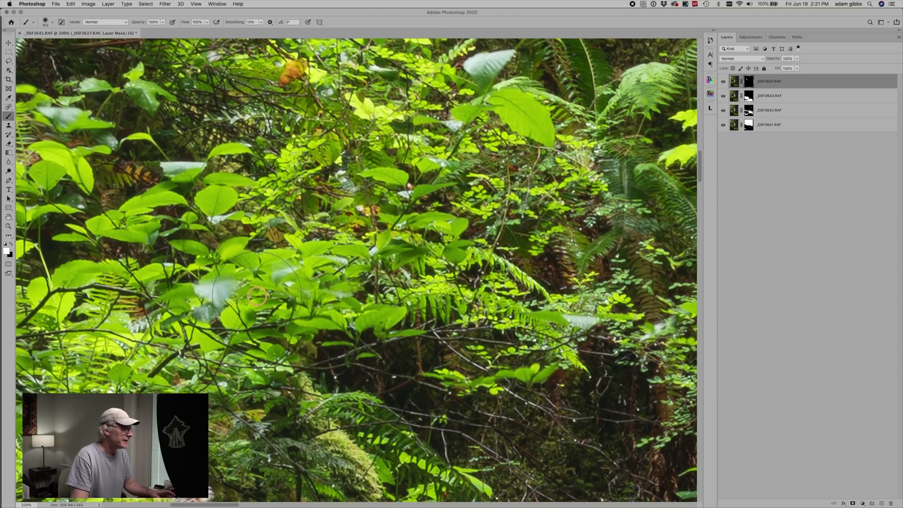
pyautogui.moveTo(284, 291)
pyautogui.mouseDown()
pyautogui.moveTo(219, 292)
pyautogui.moveTo(265, 289)
pyautogui.moveTo(290, 274)
pyautogui.moveTo(288, 288)
pyautogui.moveTo(221, 296)
pyautogui.moveTo(207, 324)
pyautogui.moveTo(170, 334)
pyautogui.mouseUp()
pyautogui.moveTo(200, 276)
pyautogui.mouseDown()
pyautogui.moveTo(440, 287)
pyautogui.moveTo(563, 354)
pyautogui.moveTo(33, 238)
pyautogui.mouseUp()
pyautogui.moveTo(576, 308)
pyautogui.mouseDown()
pyautogui.moveTo(567, 254)
pyautogui.moveTo(317, 477)
pyautogui.mouseUp()
pyautogui.moveTo(530, 430)
pyautogui.mouseDown()
pyautogui.moveTo(414, 362)
pyautogui.moveTo(292, 330)
pyautogui.moveTo(189, 309)
pyautogui.moveTo(141, 329)
pyautogui.mouseUp()
pyautogui.moveTo(193, 361); pyautogui.dragTo(194, 195)
pyautogui.moveTo(522, 362)
pyautogui.mouseDown()
pyautogui.moveTo(485, 345)
pyautogui.moveTo(490, 335)
pyautogui.moveTo(439, 293)
pyautogui.mouseUp()
# Zoom out to 33.3% to see the full masked composite, then return to the Brush tool
pyautogui.press('z')
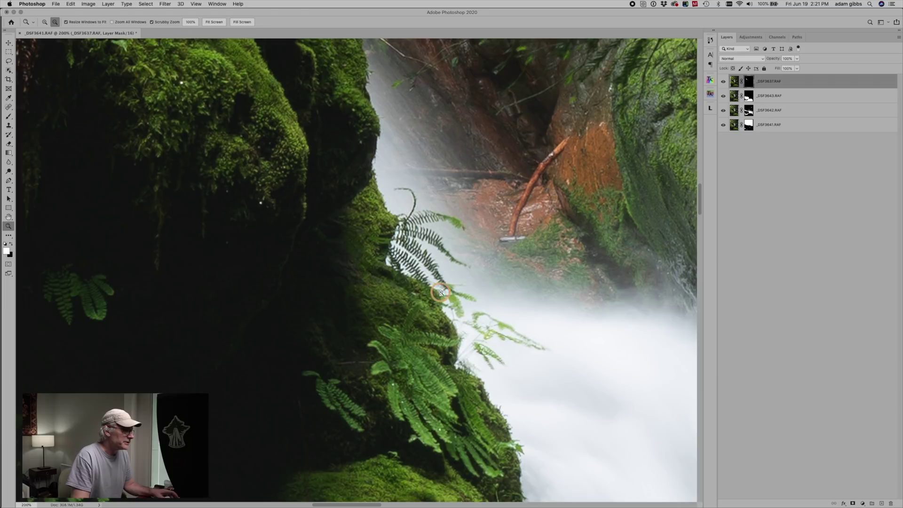
pyautogui.keyDown('alt'); pyautogui.click(438, 294); pyautogui.keyUp('alt')
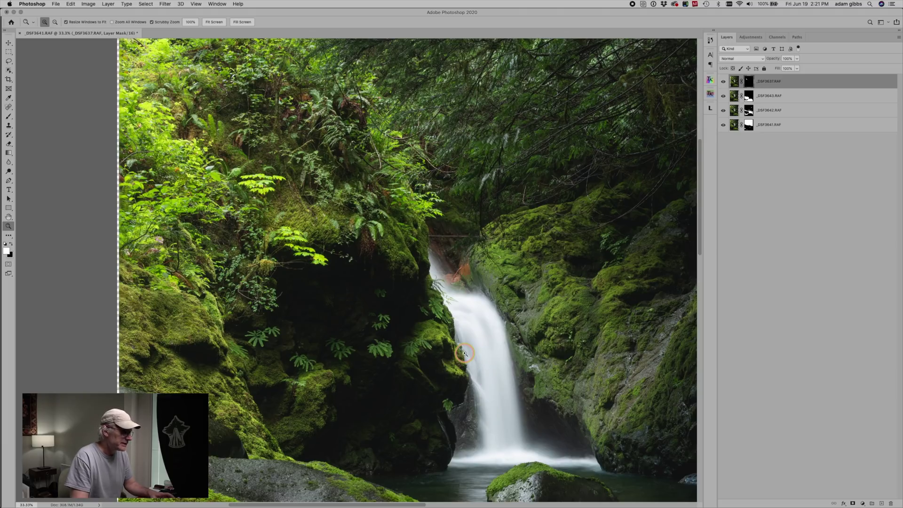
pyautogui.press('b')
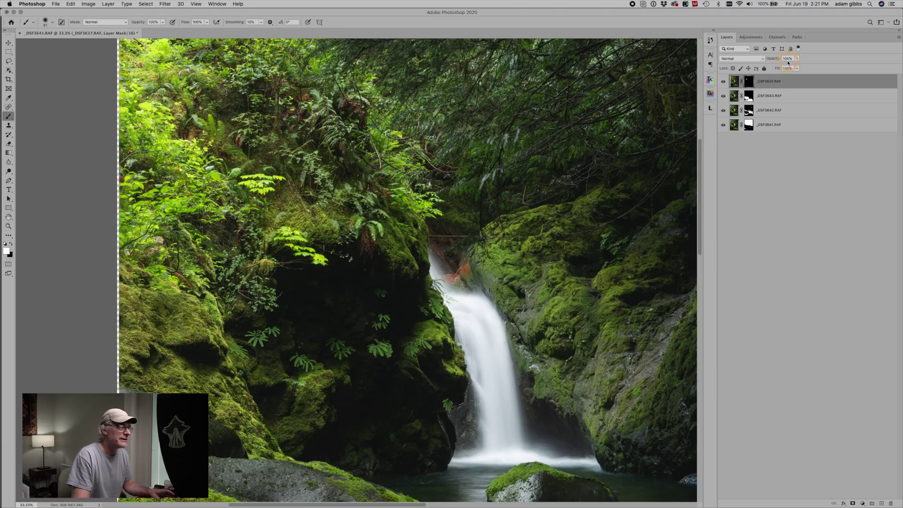
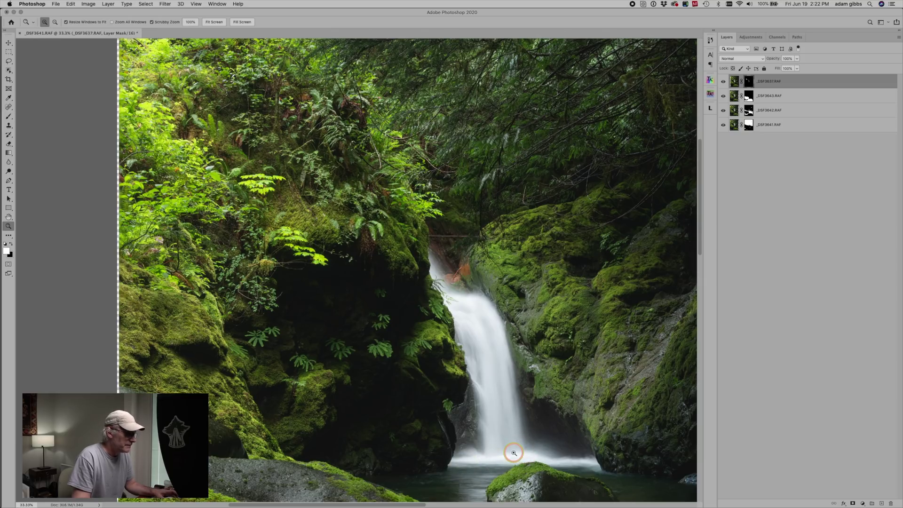
# Zoom in to 100% on the base of the waterfall
pyautogui.click(514, 453)
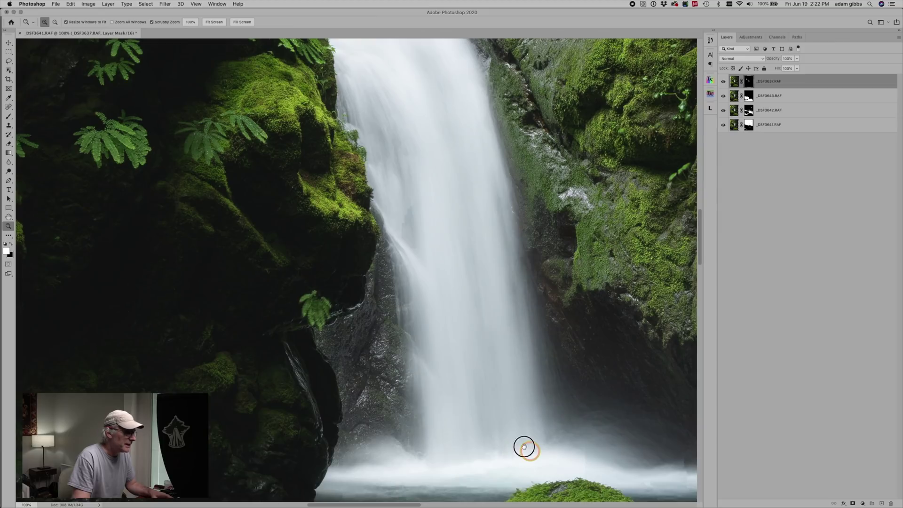
# With a smaller brush, paint the mask over the mist across the plunge pool to the right wall
pyautogui.moveTo(526, 449); pyautogui.dragTo(412, 319)
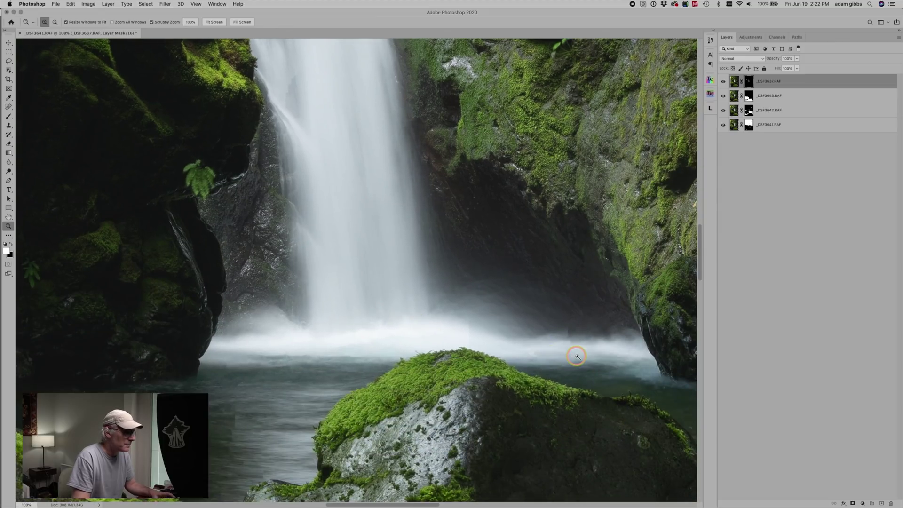
pyautogui.press('b')
pyautogui.moveTo(594, 350)
pyautogui.mouseDown()
pyautogui.moveTo(564, 343)
pyautogui.moveTo(605, 344)
pyautogui.moveTo(464, 323)
pyautogui.moveTo(456, 330)
pyautogui.moveTo(471, 326)
pyautogui.mouseUp()
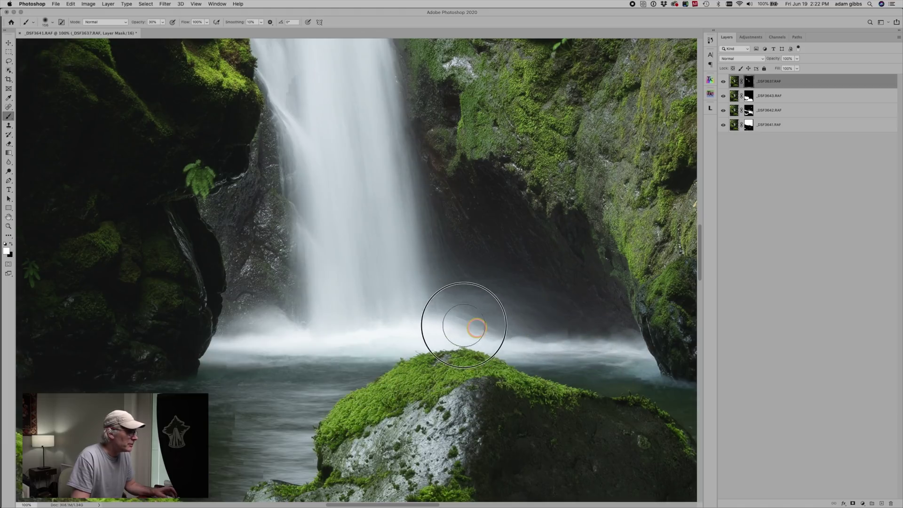
pyautogui.moveTo(356, 337)
pyautogui.mouseDown()
pyautogui.moveTo(316, 349)
pyautogui.moveTo(236, 343)
pyautogui.moveTo(318, 344)
pyautogui.mouseUp()
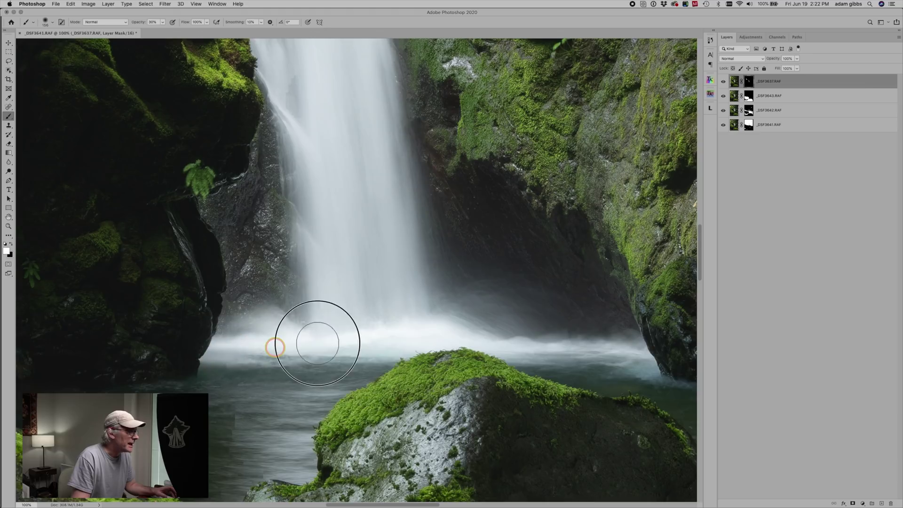
pyautogui.moveTo(450, 329); pyautogui.dragTo(620, 356)
# Paint the mask up the falling water to the crest, then zoom back out
pyautogui.moveTo(312, 214); pyautogui.dragTo(332, 323)
pyautogui.moveTo(339, 188); pyautogui.dragTo(390, 323)
pyautogui.moveTo(394, 216); pyautogui.dragTo(390, 253)
pyautogui.moveTo(350, 162); pyautogui.dragTo(359, 340)
pyautogui.moveTo(299, 218); pyautogui.dragTo(337, 350)
pyautogui.moveTo(377, 196); pyautogui.dragTo(392, 298)
pyautogui.moveTo(353, 182); pyautogui.dragTo(346, 207)
pyautogui.moveTo(325, 163)
pyautogui.mouseDown()
pyautogui.moveTo(376, 332)
pyautogui.moveTo(339, 207)
pyautogui.moveTo(327, 337)
pyautogui.moveTo(299, 249)
pyautogui.mouseUp()
pyautogui.moveTo(332, 218)
pyautogui.mouseDown()
pyautogui.moveTo(397, 337)
pyautogui.moveTo(414, 410)
pyautogui.moveTo(405, 425)
pyautogui.moveTo(342, 361)
pyautogui.moveTo(378, 331)
pyautogui.mouseUp()
pyautogui.press('z')
pyautogui.keyDown('alt'); pyautogui.click(390, 354); pyautogui.keyUp('alt')
# Crop the whole composite tighter by pulling the top-left and bottom-right corners inward
pyautogui.keyDown('alt'); pyautogui.click(391, 354); pyautogui.keyUp('alt')
pyautogui.keyDown('alt'); pyautogui.click(391, 354); pyautogui.keyUp('alt')
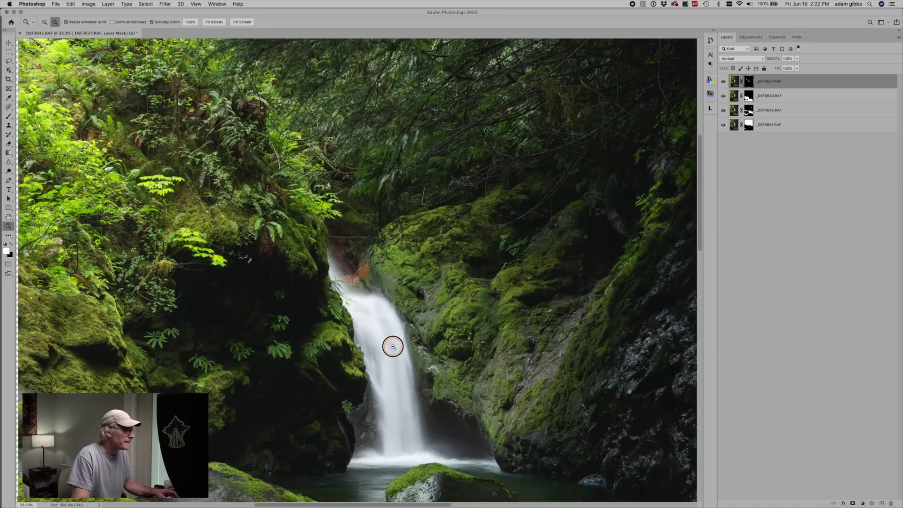
pyautogui.keyDown('alt'); pyautogui.click(390, 354); pyautogui.keyUp('alt')
pyautogui.keyDown('alt'); pyautogui.click(390, 354); pyautogui.keyUp('alt')
pyautogui.keyDown('alt'); pyautogui.click(390, 354); pyautogui.keyUp('alt')
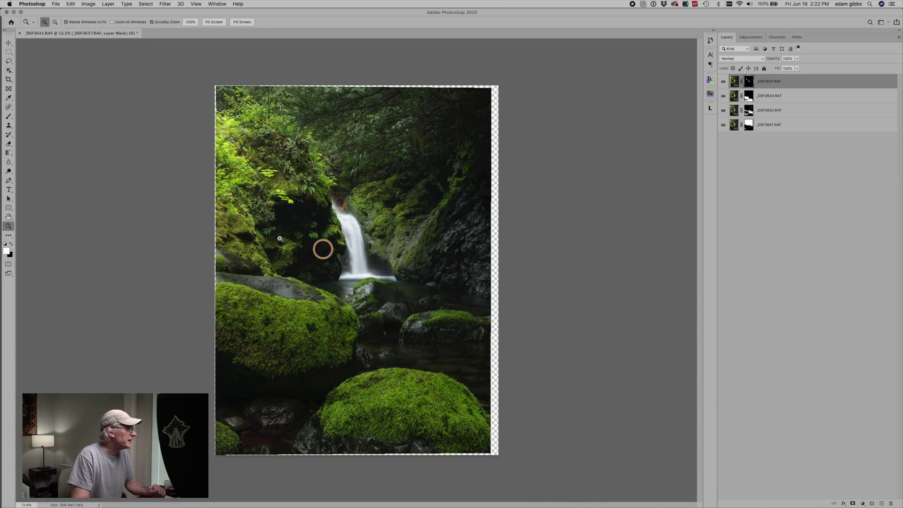
pyautogui.click(7, 80)
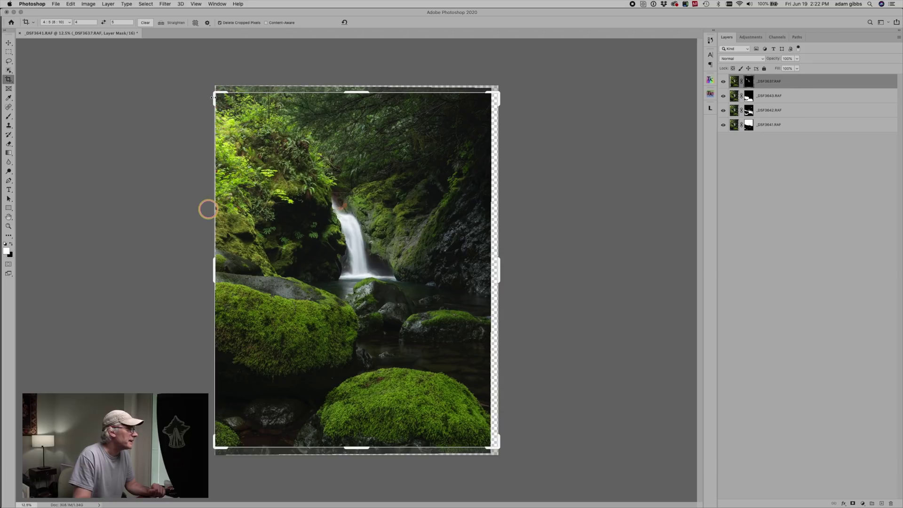
pyautogui.moveTo(214, 93); pyautogui.dragTo(218, 95)
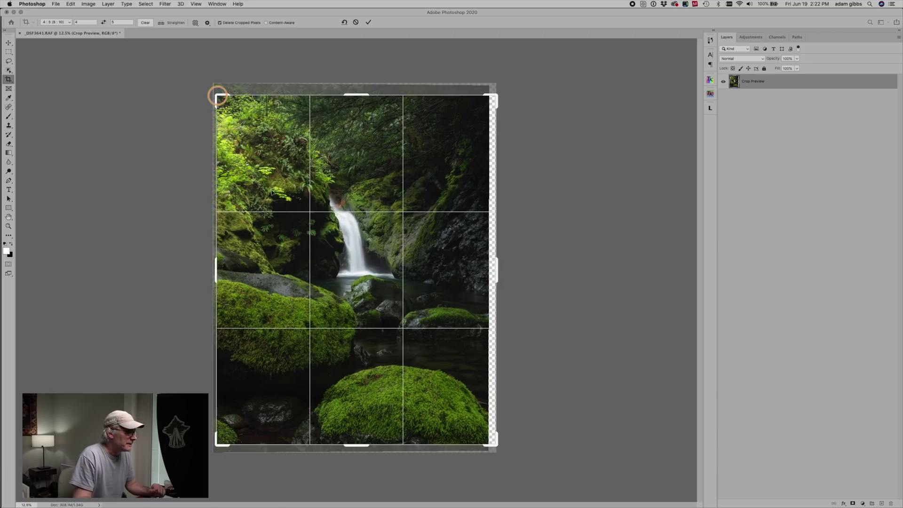
pyautogui.moveTo(500, 444); pyautogui.dragTo(488, 438)
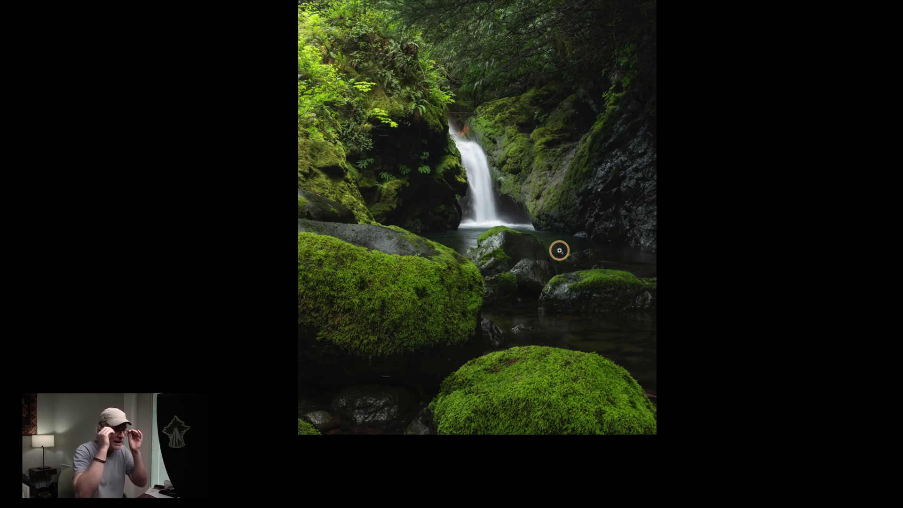